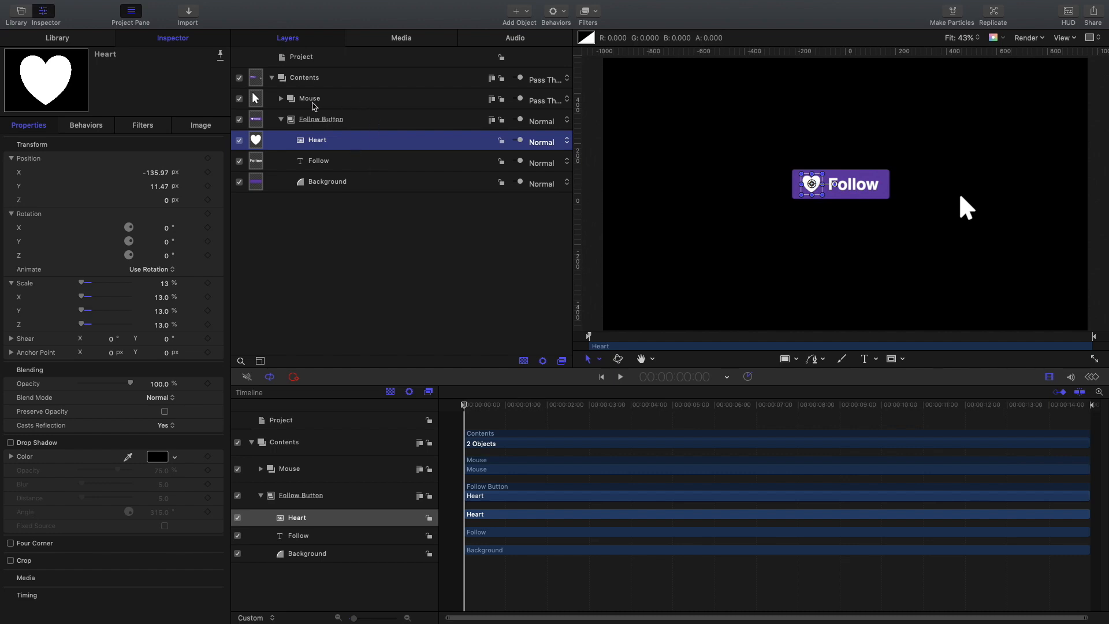
Expand the Mouse group in the layer list to show the layer inside it.
click(285, 101)
click(282, 100)
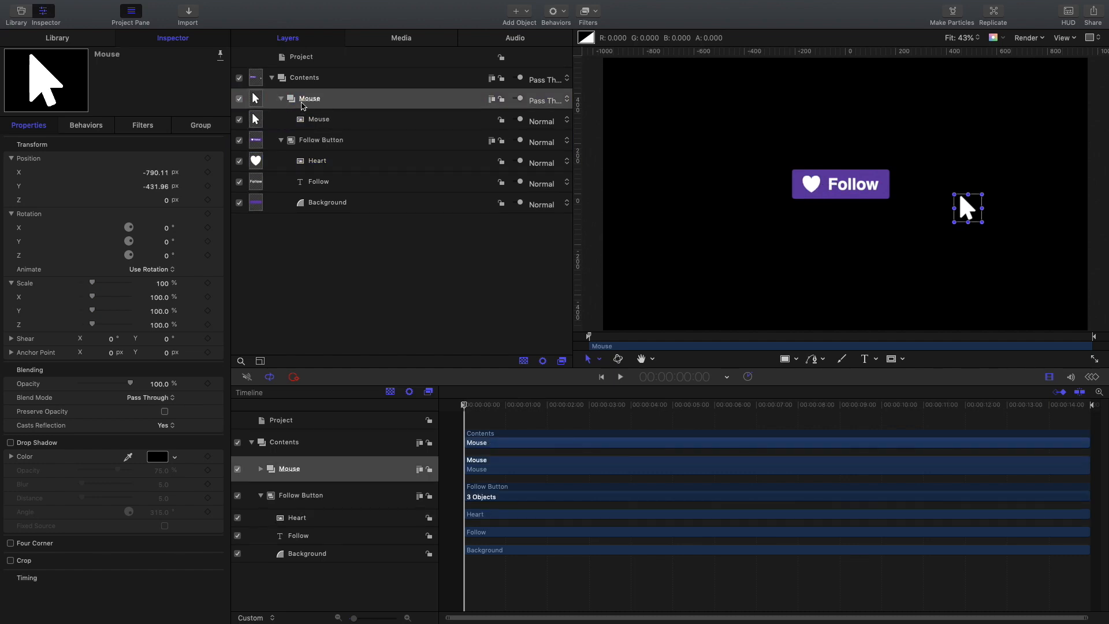
click(282, 99)
click(282, 100)
click(375, 140)
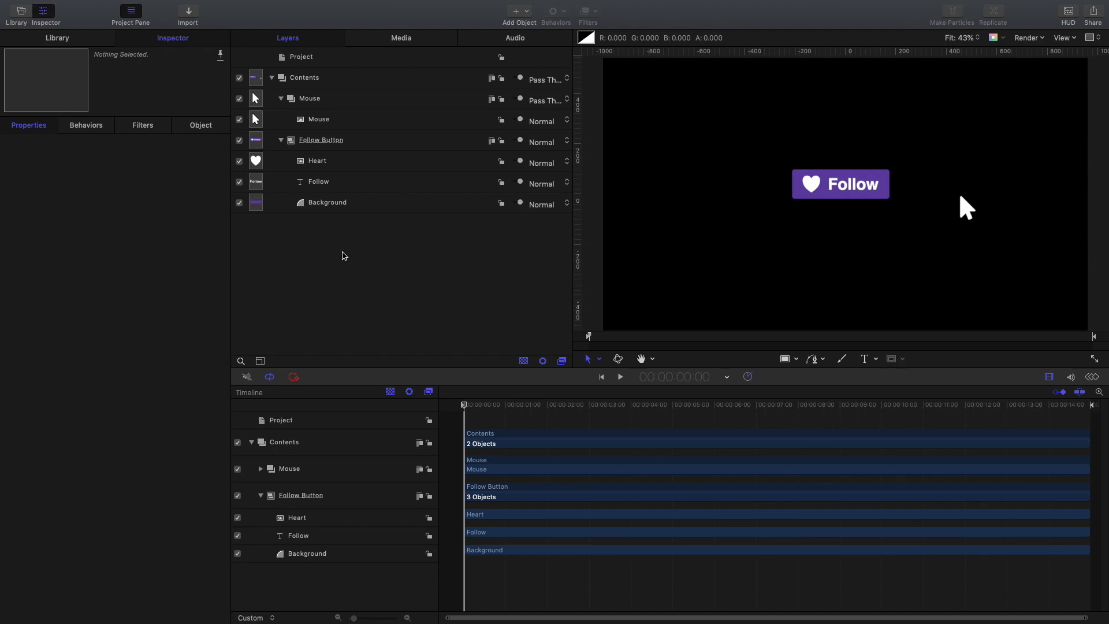
Add a keyframe at frame 20 for the width of the Background shape in the Follow Button group.
click(379, 206)
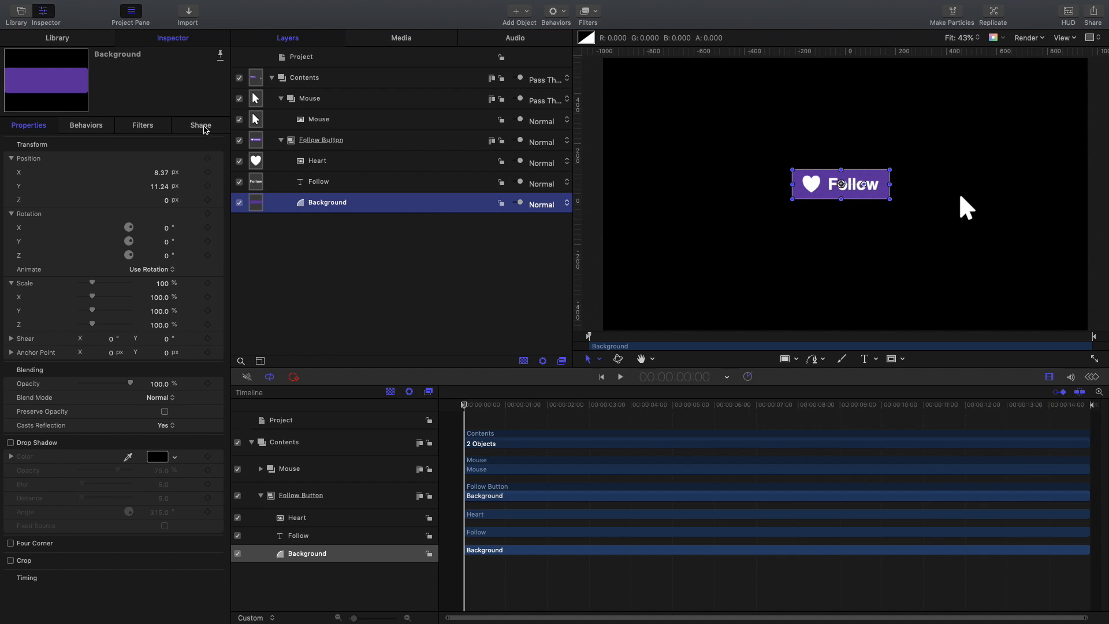
click(202, 126)
click(166, 140)
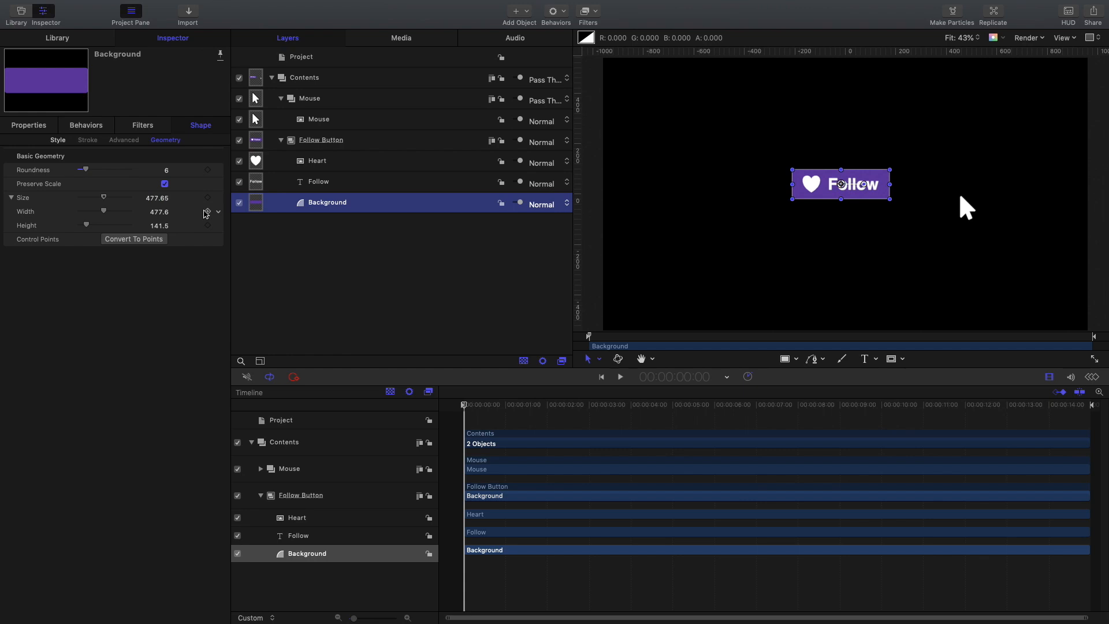
drag(472, 406, 497, 406)
click(208, 212)
At 1:04, set the Background shape's width to 141.5 by copying its height value, making it square.
key(shift+Right)
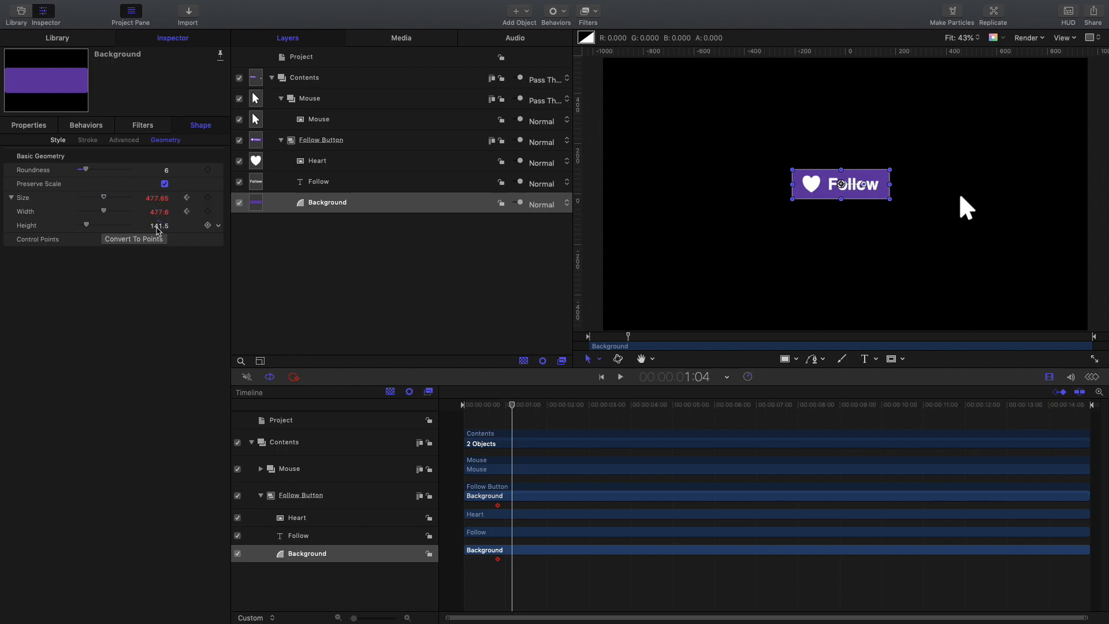
click(159, 226)
key(super+a)
key(super+c)
click(159, 212)
key(super+v)
key(Return)
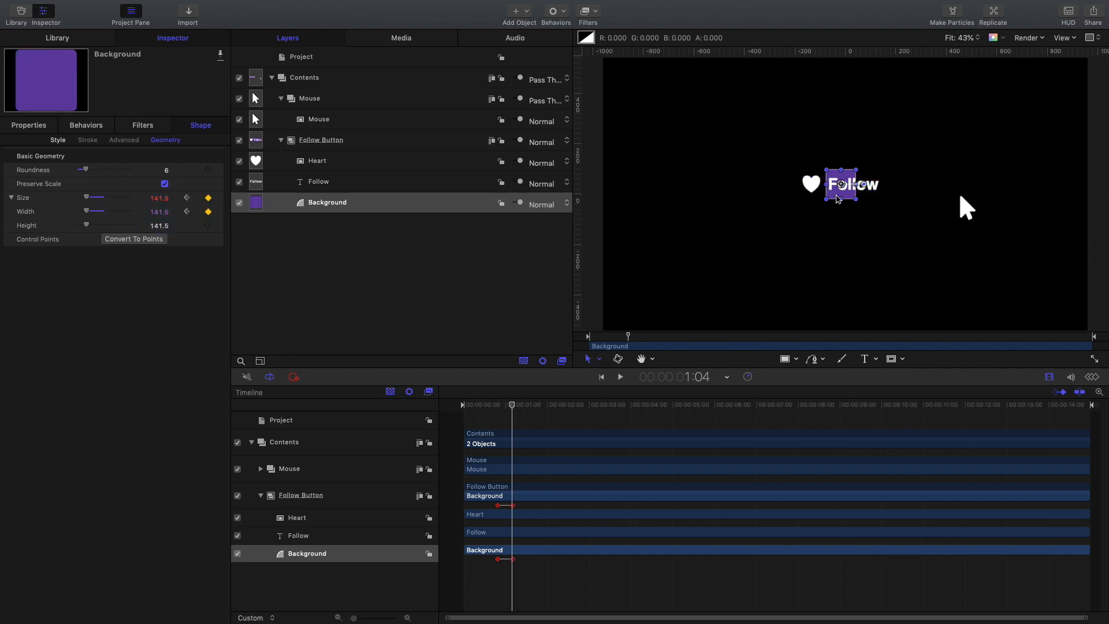
Play back the Background shape's width animation from frame 20 and return to that frame.
drag(511, 406, 499, 406)
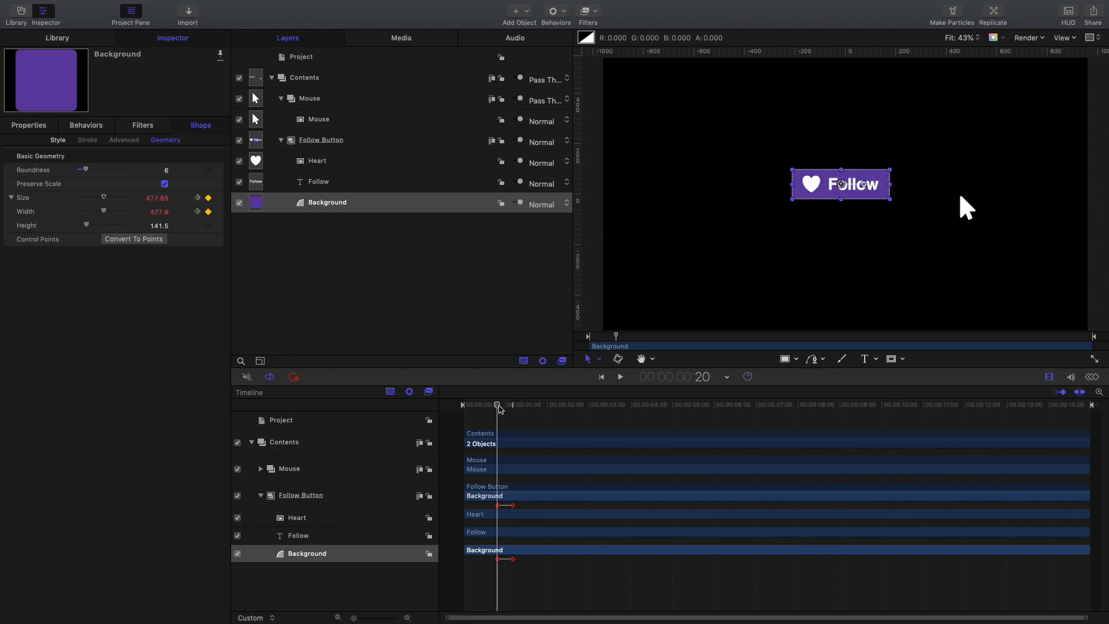
key(space)
key(space)
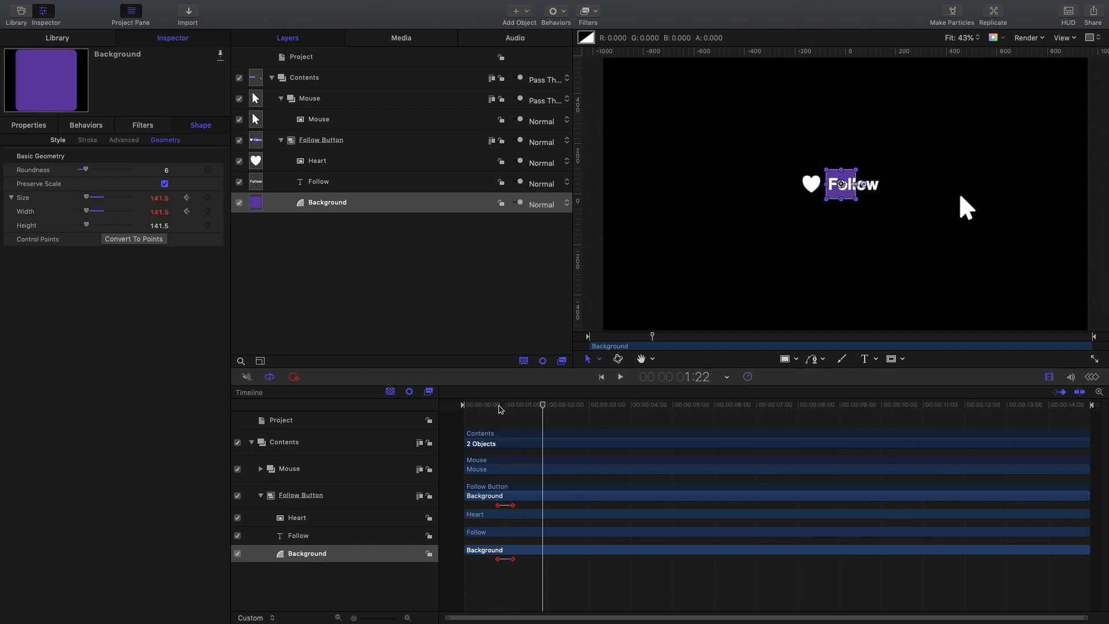
click(507, 406)
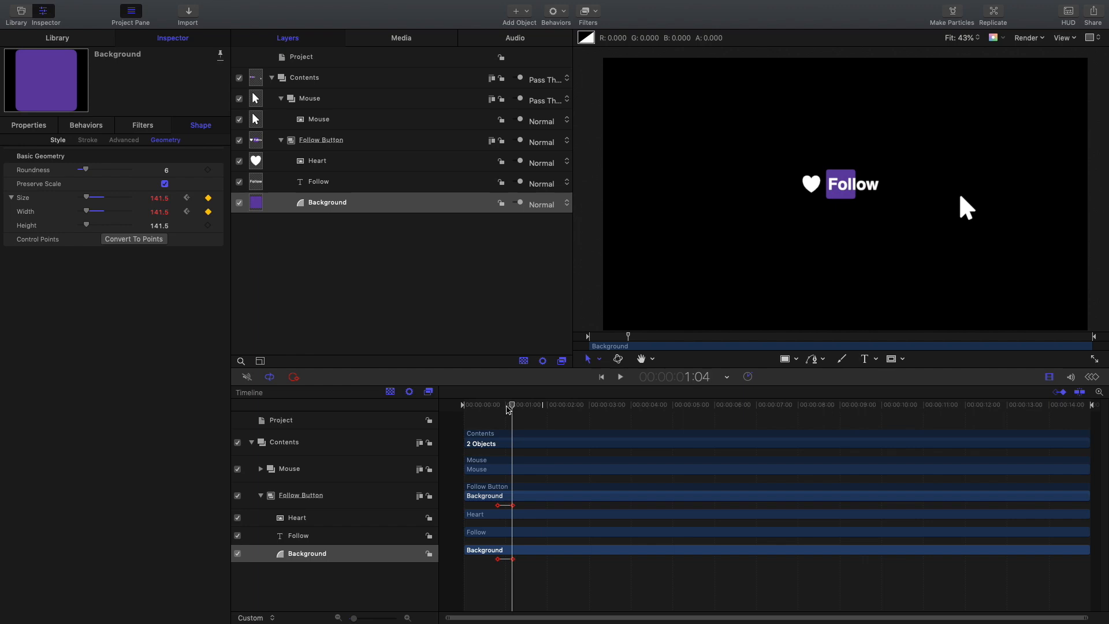
key(space)
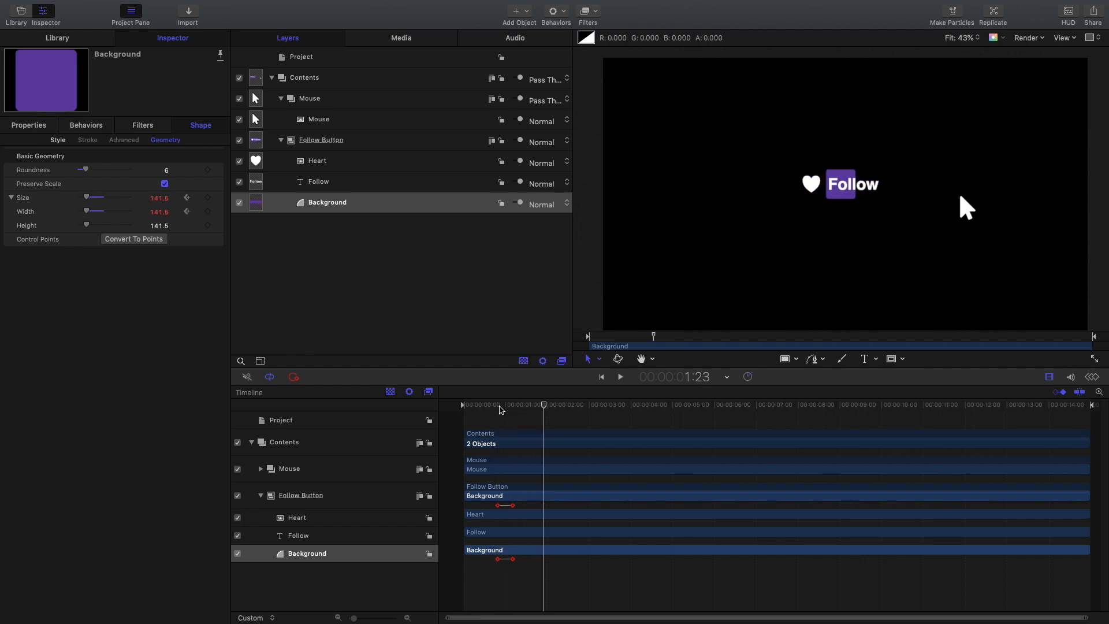
click(496, 406)
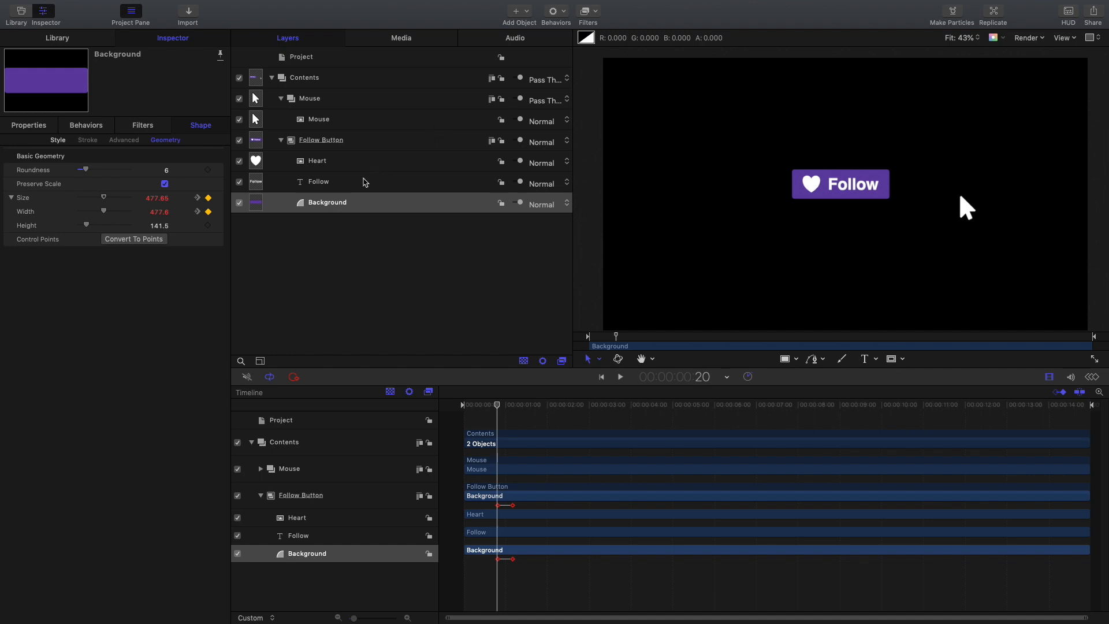
Group the Heart and Follow layers inside the Follow Button group and name the new group Icon+Text.
click(364, 181)
click(367, 164)
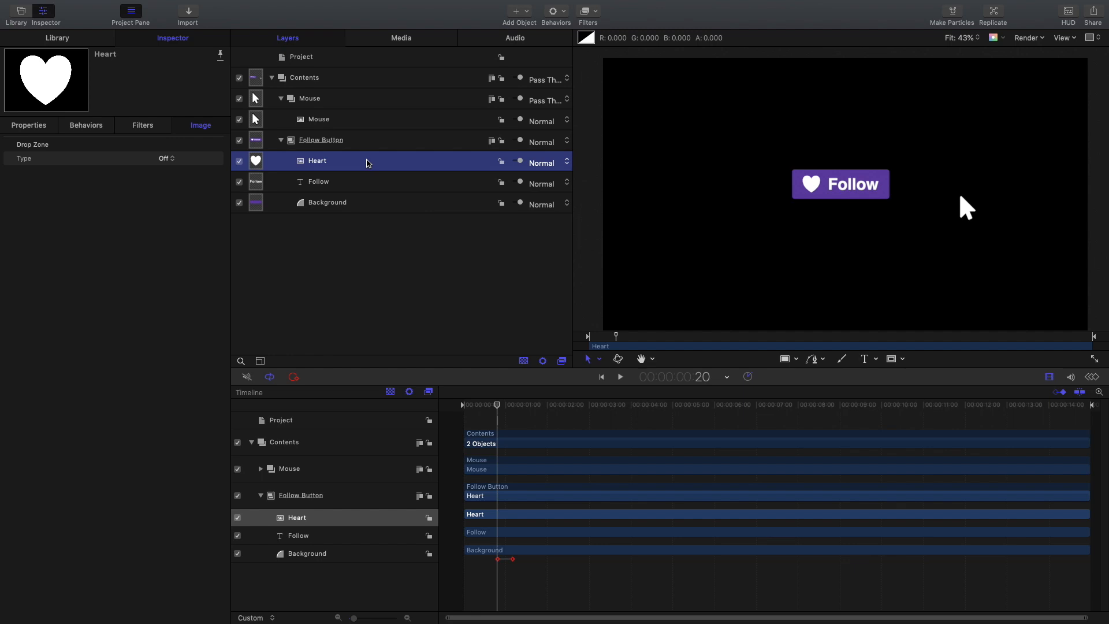
shift+click(371, 182)
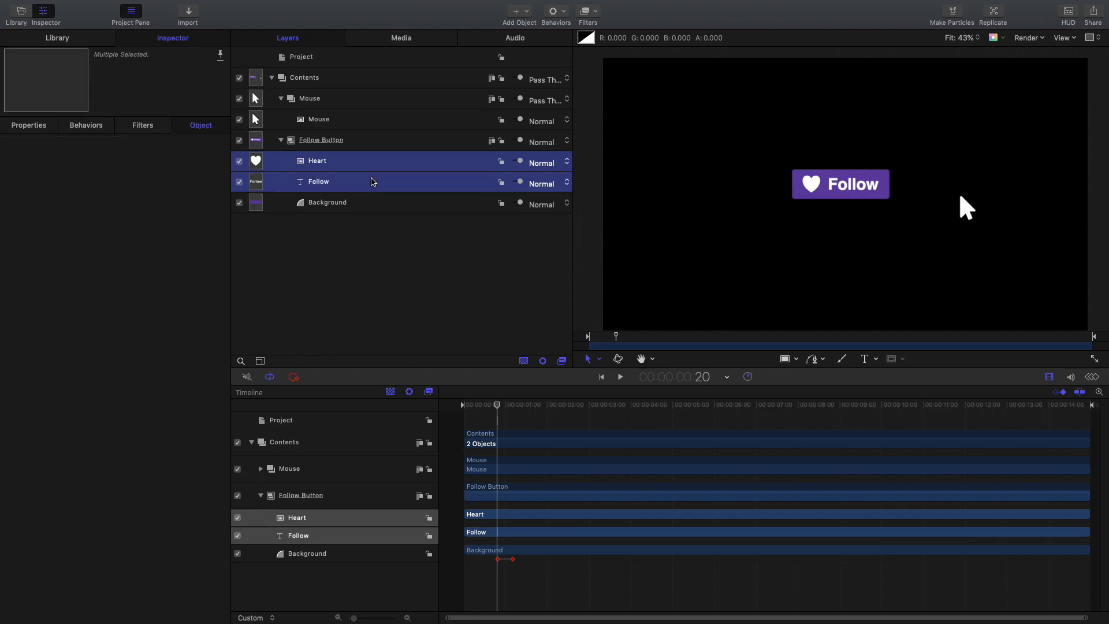
key(super+shift+g)
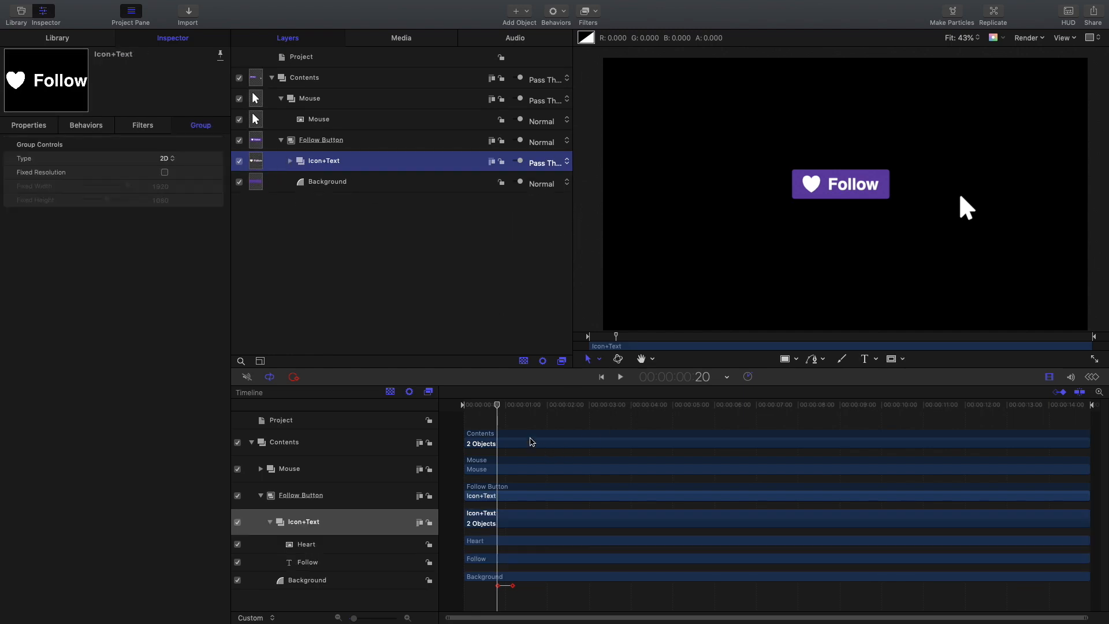
Add a position X keyframe to the Icon+Text group at frame 20.
mouse_move(499, 403)
mouse_down()
mouse_move(517, 404)
mouse_move(502, 406)
mouse_up()
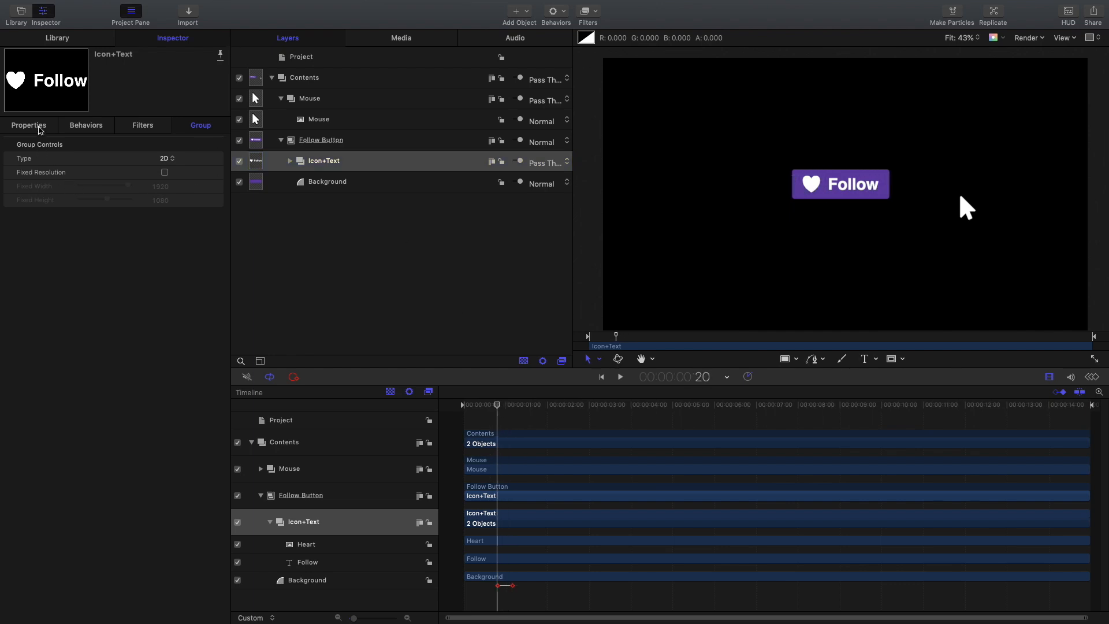
click(40, 126)
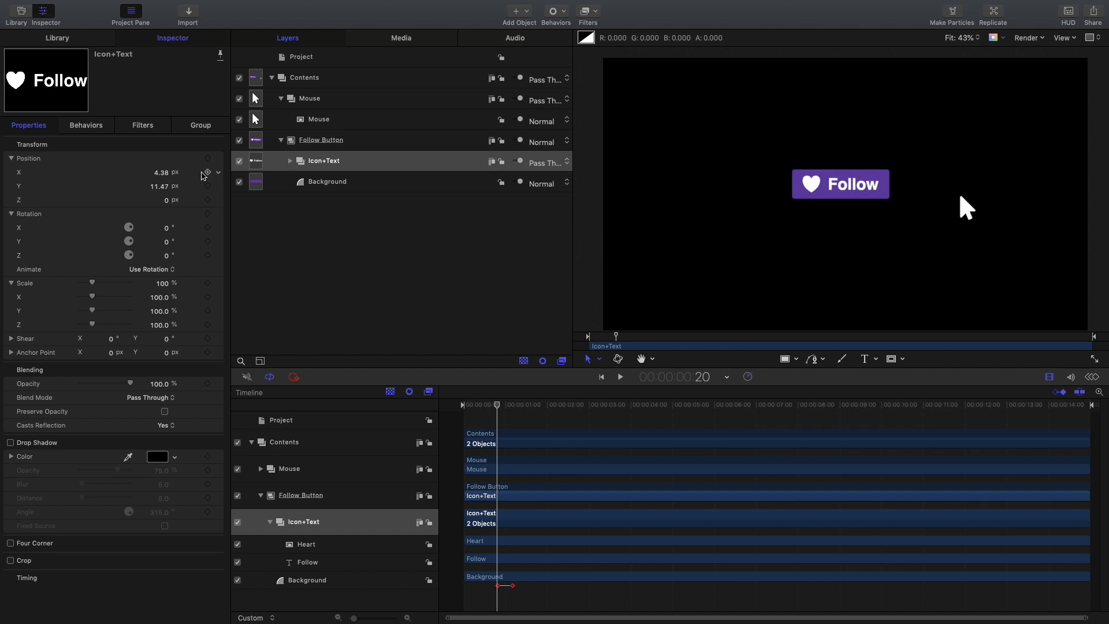
click(208, 173)
At 1:04, move the Icon+Text group to position X 150.38 px so the heart is centred on the square.
drag(497, 404, 512, 407)
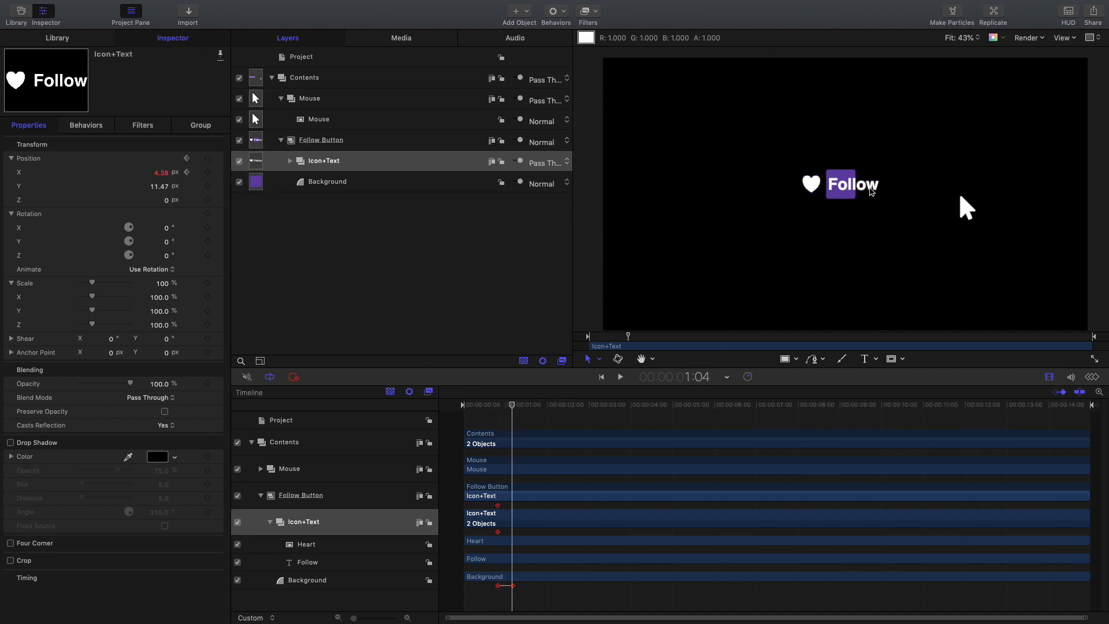
click(872, 192)
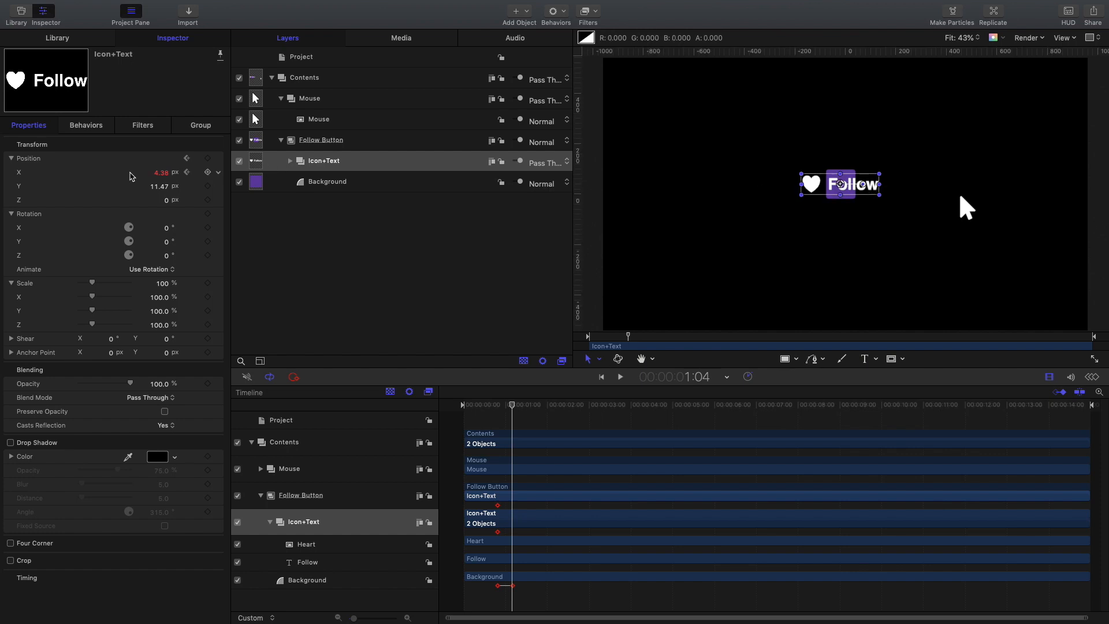
drag(160, 175, 245, 175)
drag(885, 189, 887, 192)
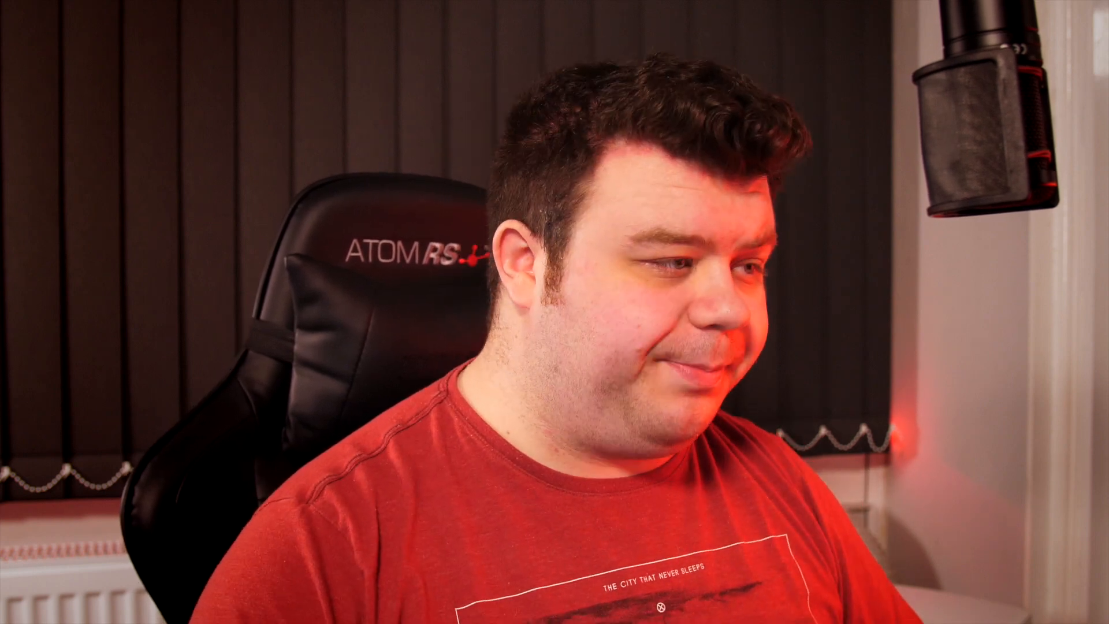
Add an image mask to the Icon+Text group.
click(383, 162)
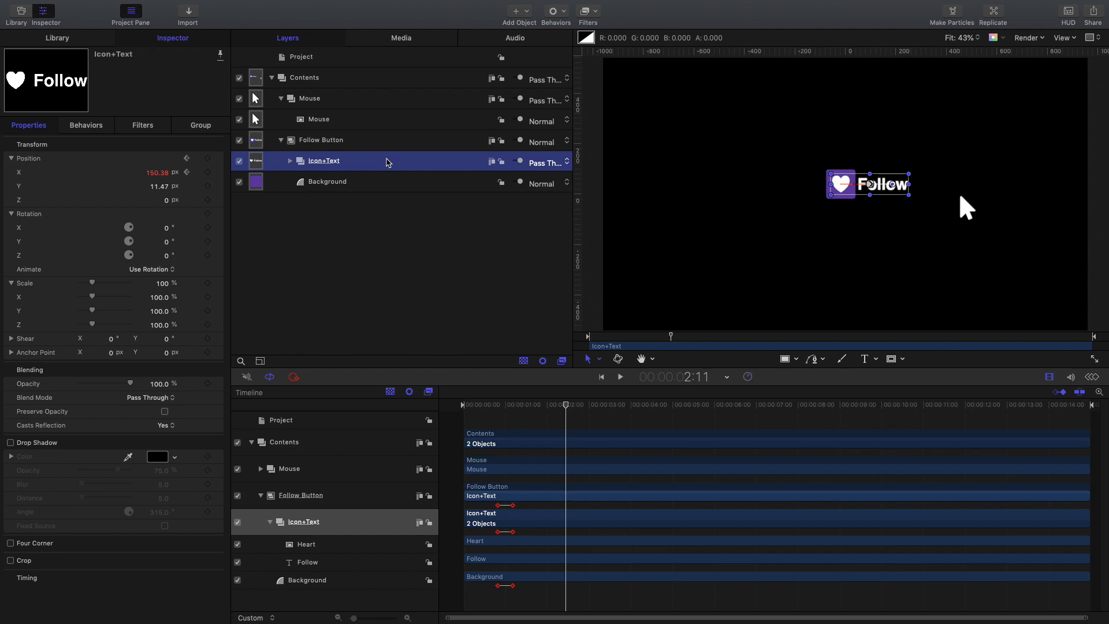
key(super+shift+m)
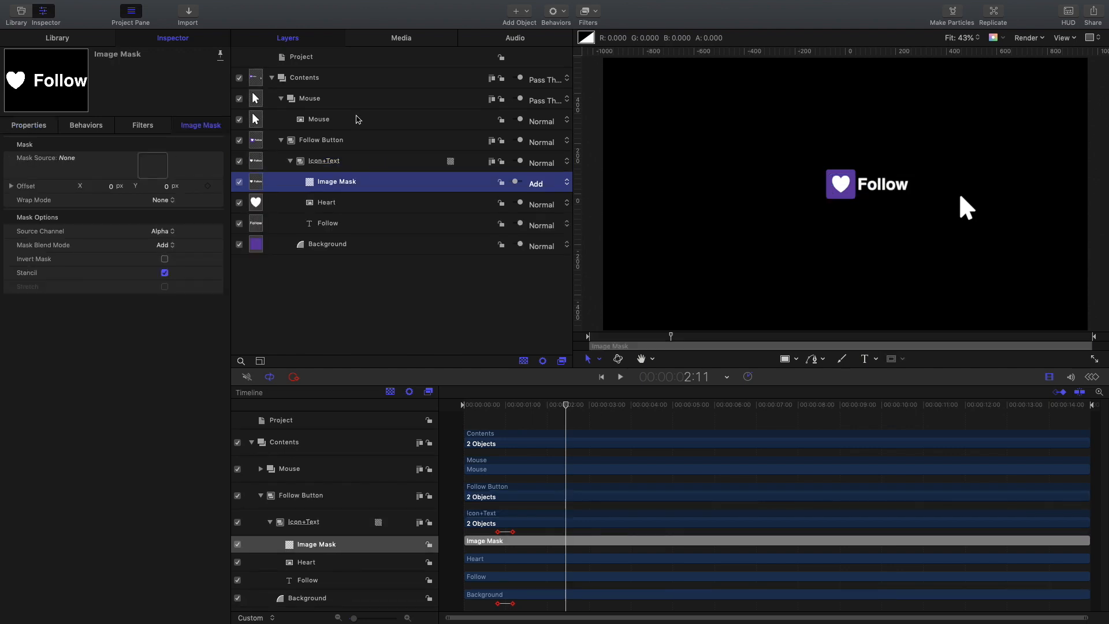
mouse_move(219, 2)
click(159, 7)
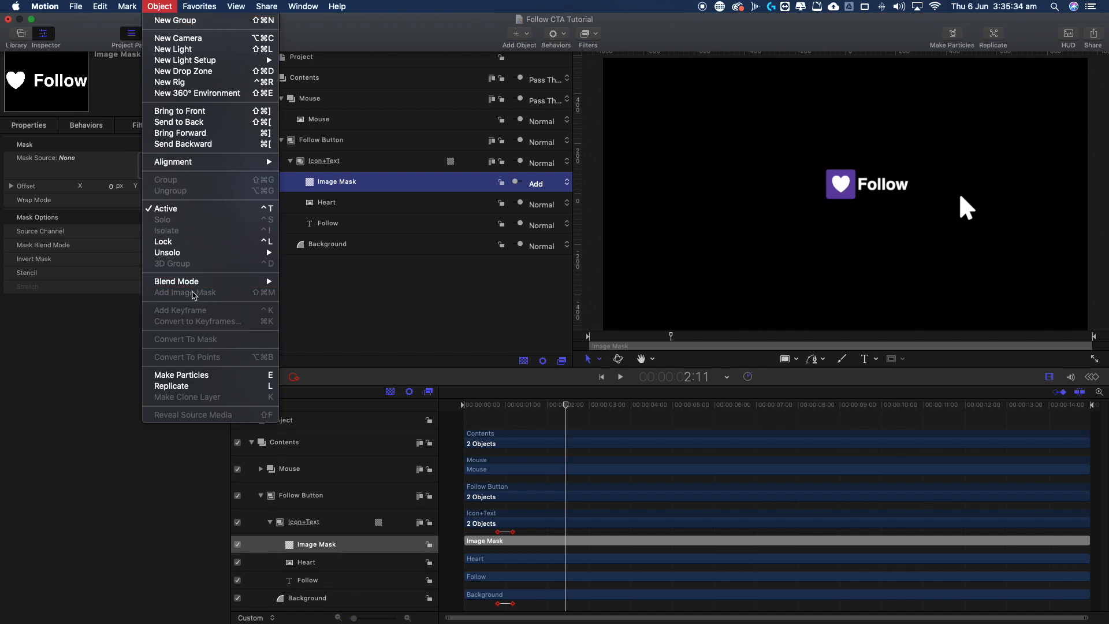
click(396, 303)
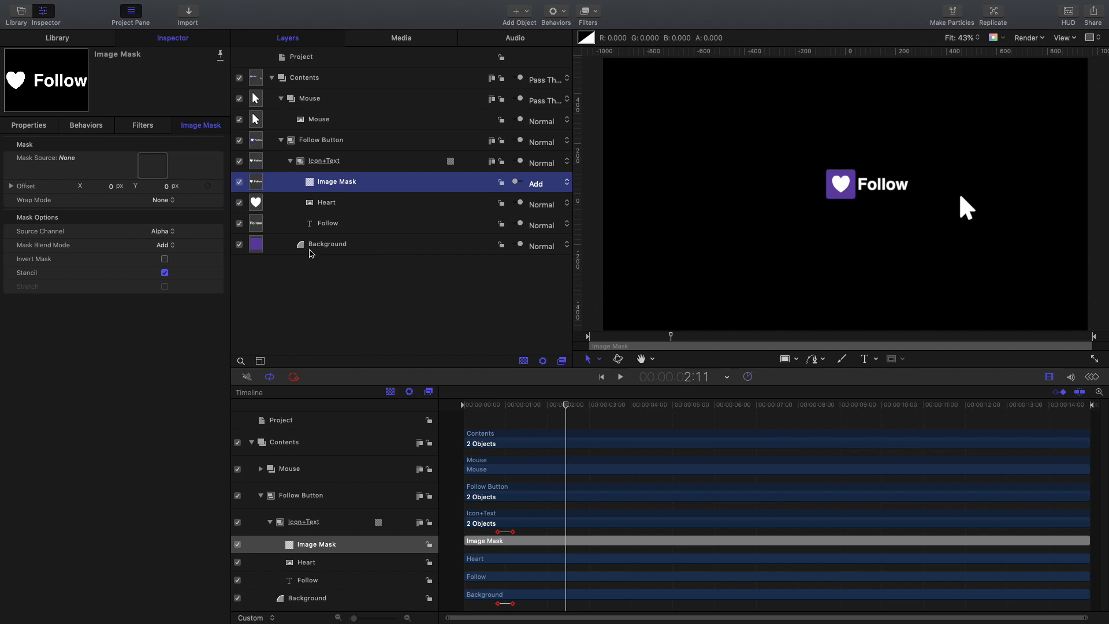
Use the Background shape as the image mask's source and turn the Background layer's visibility back on.
click(327, 247)
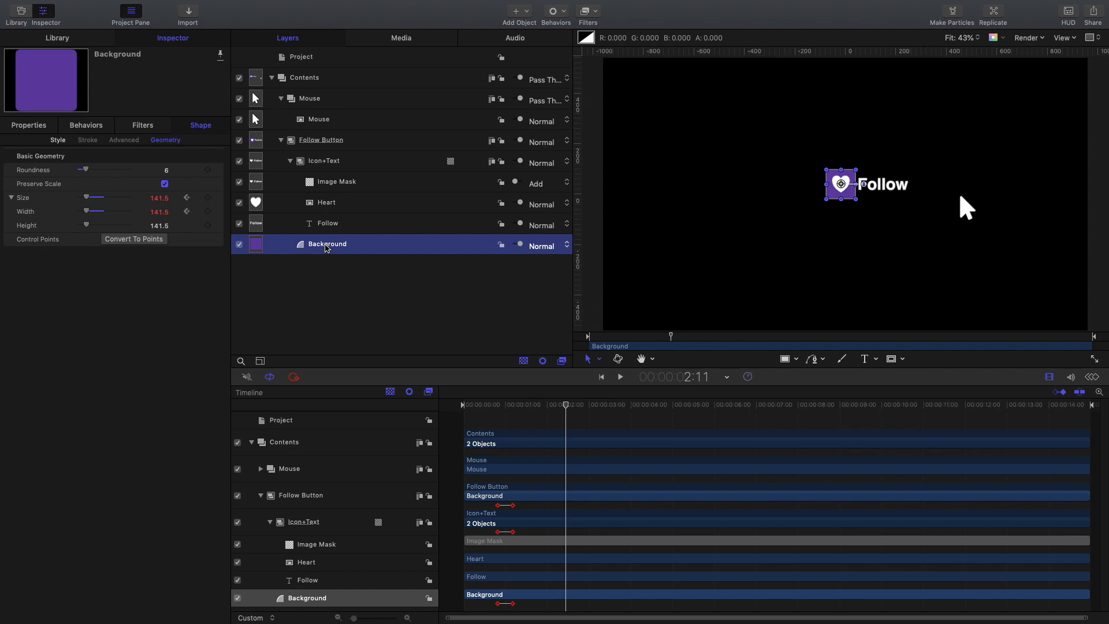
drag(305, 249, 312, 183)
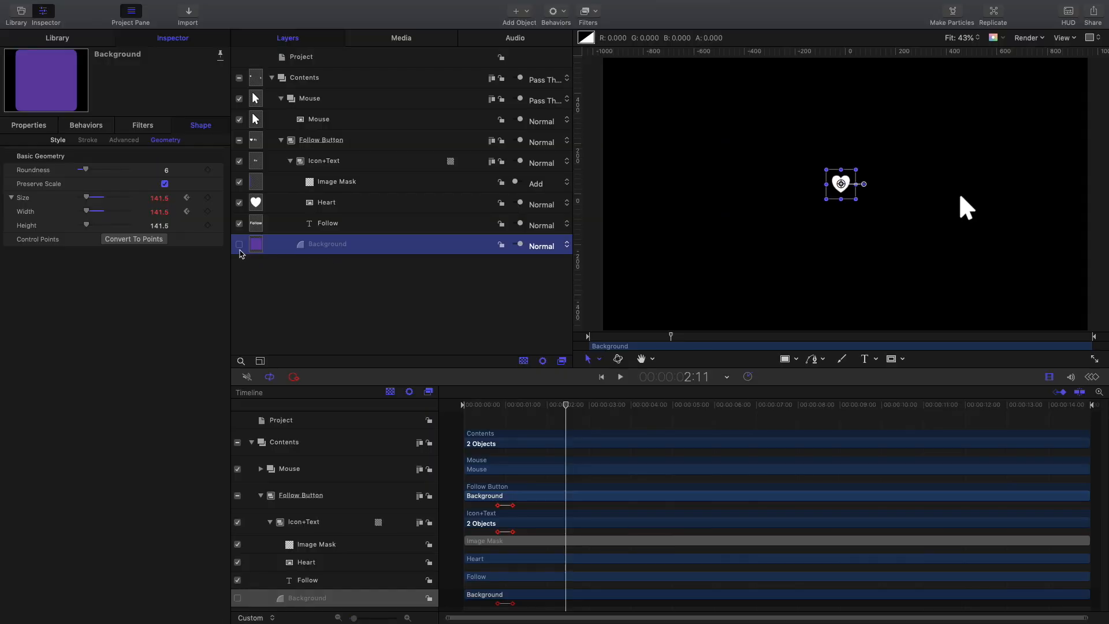
click(238, 245)
click(305, 291)
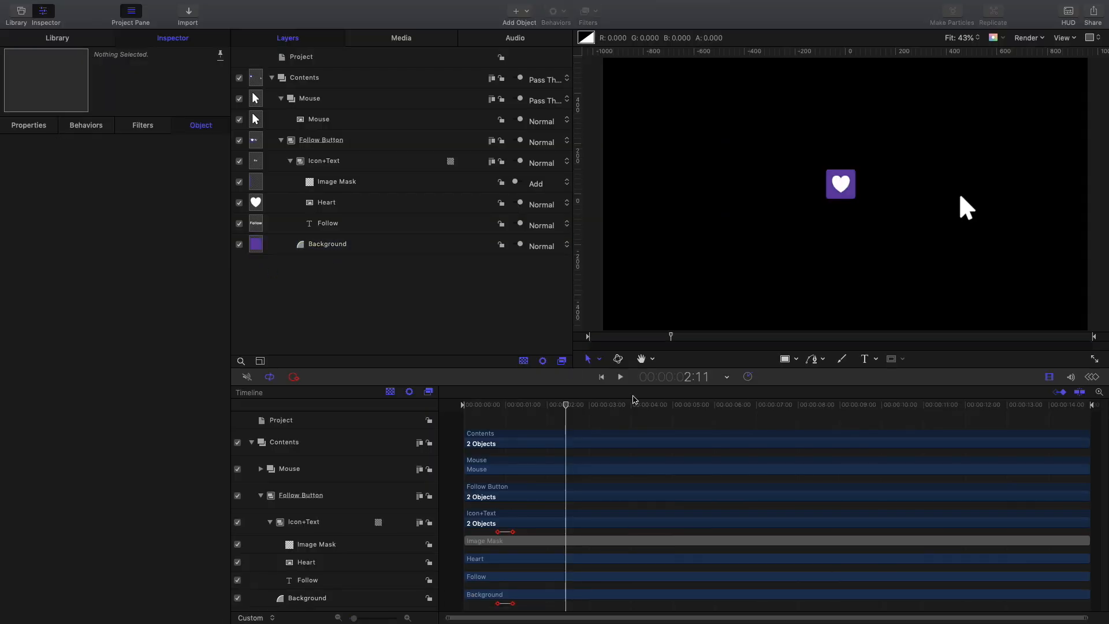
Play back the masked button animation from frame 20 and return to that frame.
drag(564, 406, 497, 406)
key(space)
key(space)
key(Left)
key(Left)
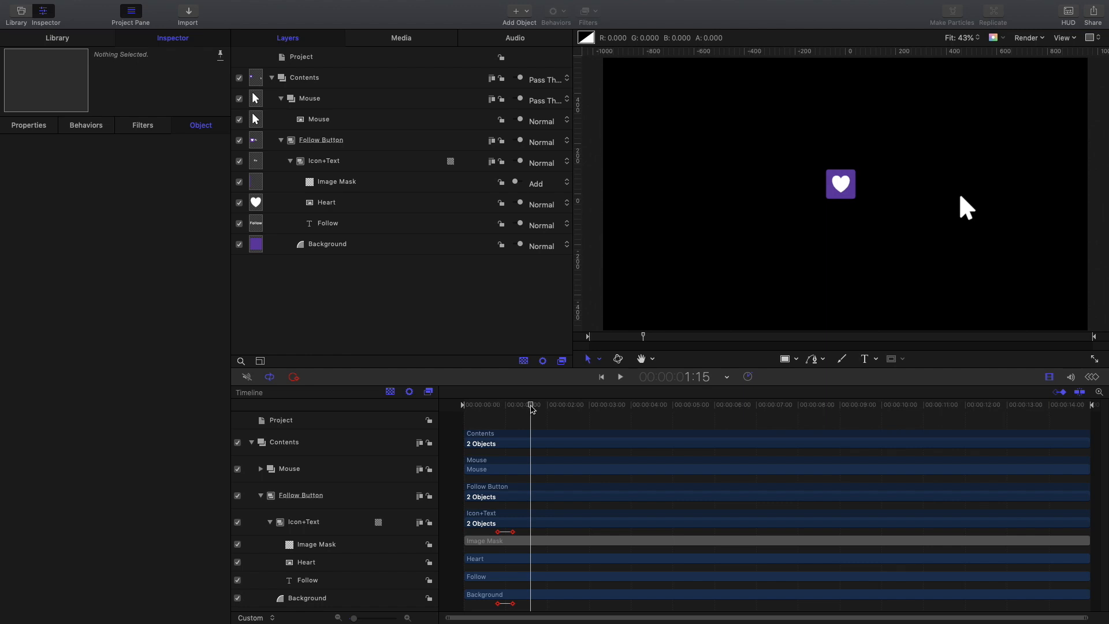
drag(532, 408, 497, 408)
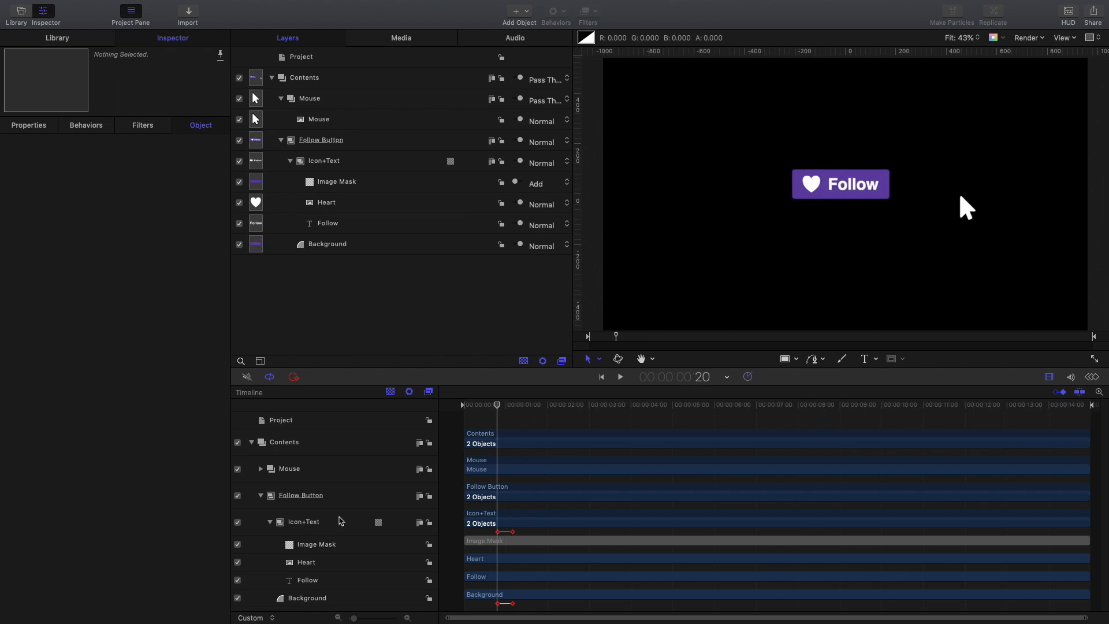
Smooth the Icon+Text position X and Background width keyframes with eased curves in the Keyframe Editor and play back the result.
click(304, 522)
click(1096, 378)
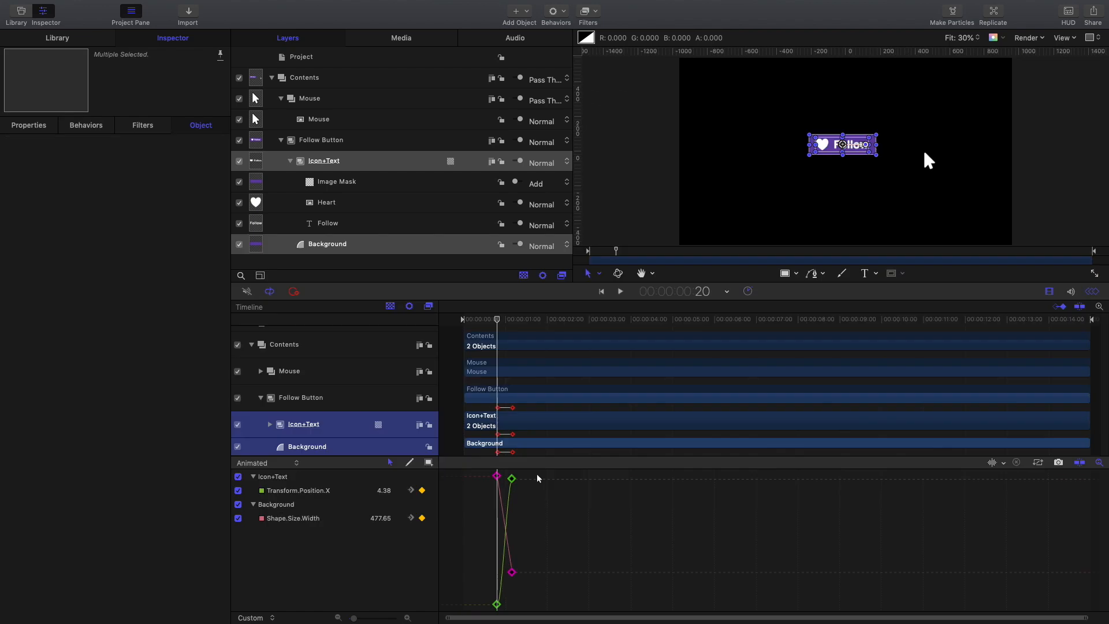
mouse_move(538, 472)
mouse_down()
mouse_move(495, 515)
mouse_move(483, 614)
mouse_up()
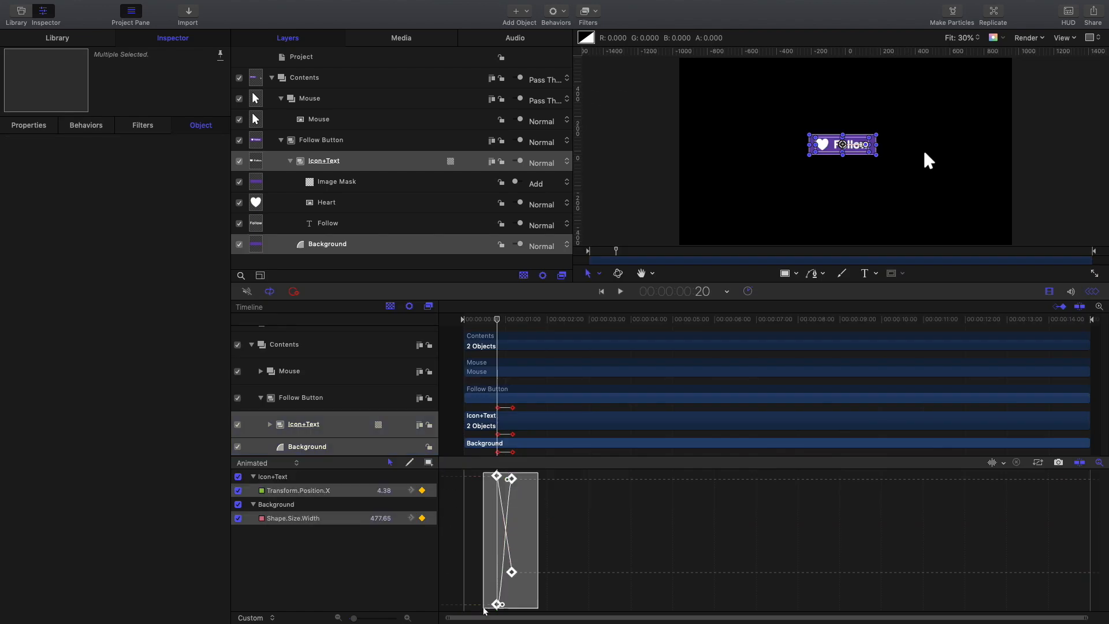
right_click(511, 480)
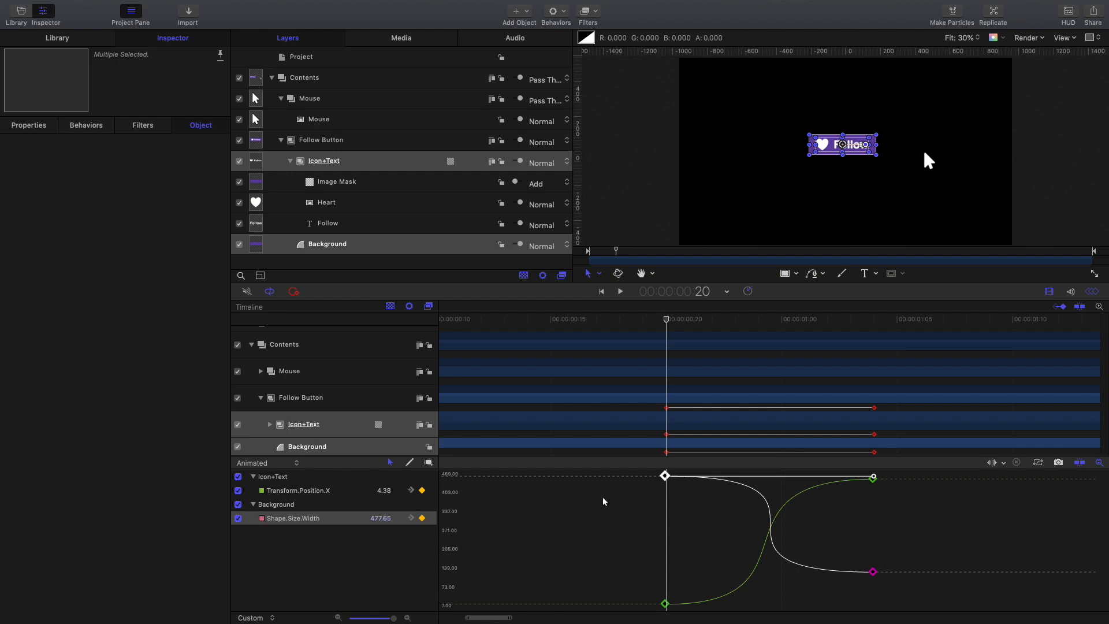
click(612, 521)
key(space)
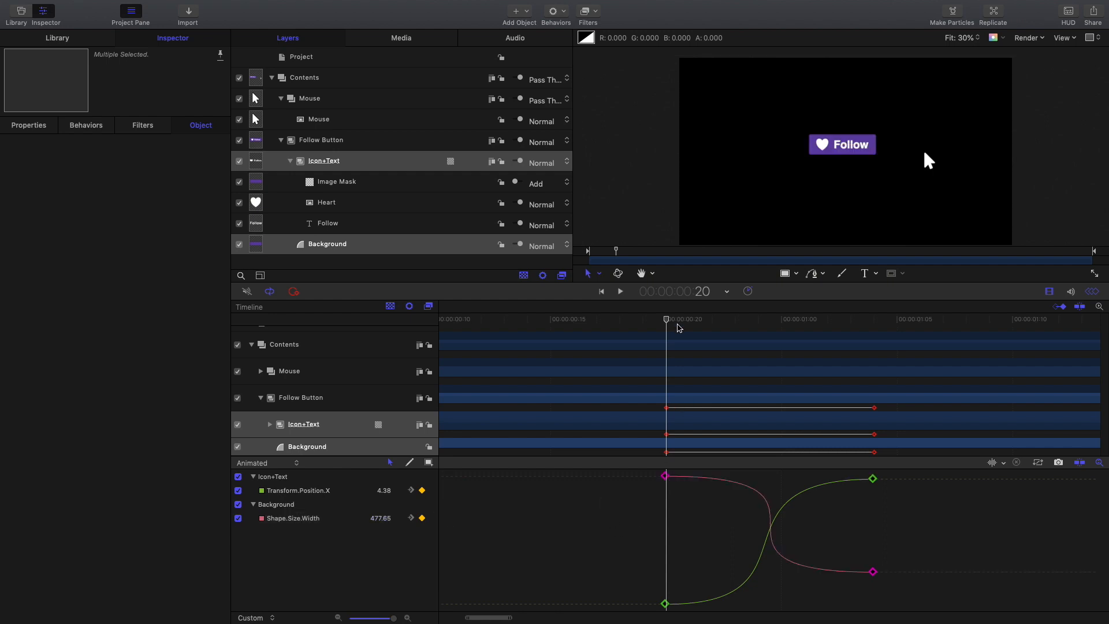
key(space)
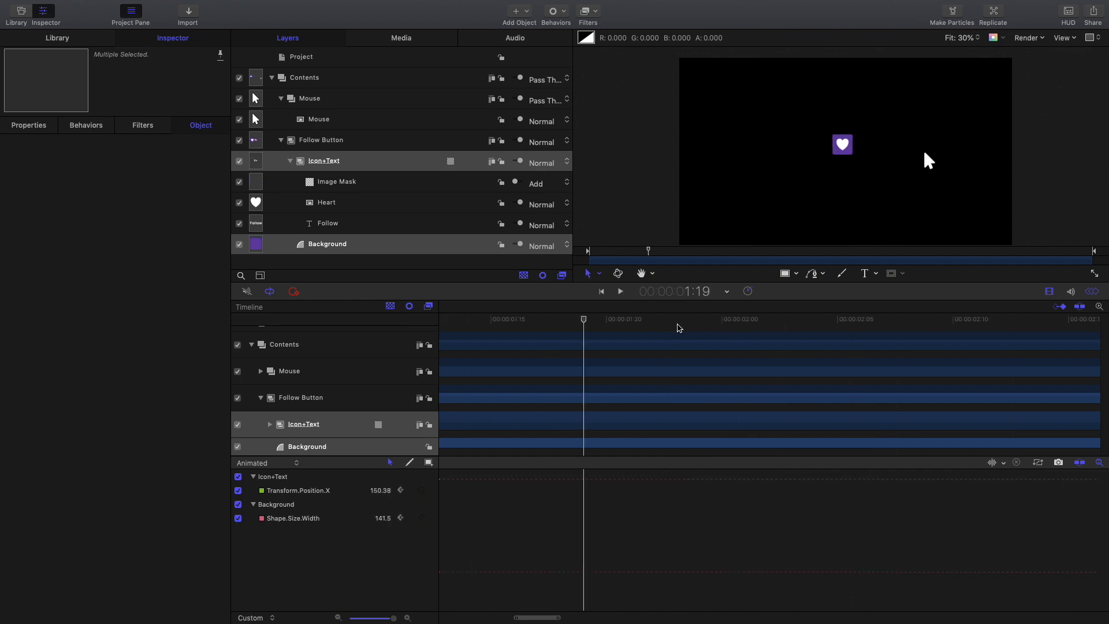
Adjust the curve handles on the Background width and Icon+Text position keyframes to sharpen the easing, and play the animation.
scroll(664, 334, left, 10)
drag(705, 324, 716, 323)
drag(967, 530, 895, 588)
drag(717, 572, 744, 573)
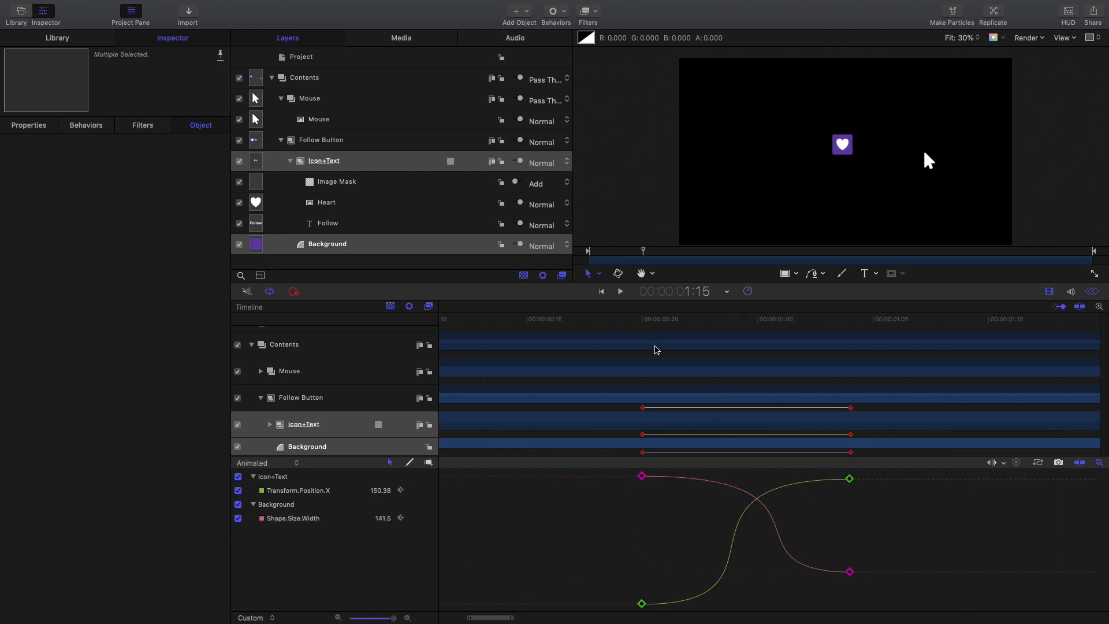
drag(640, 322, 555, 329)
key(space)
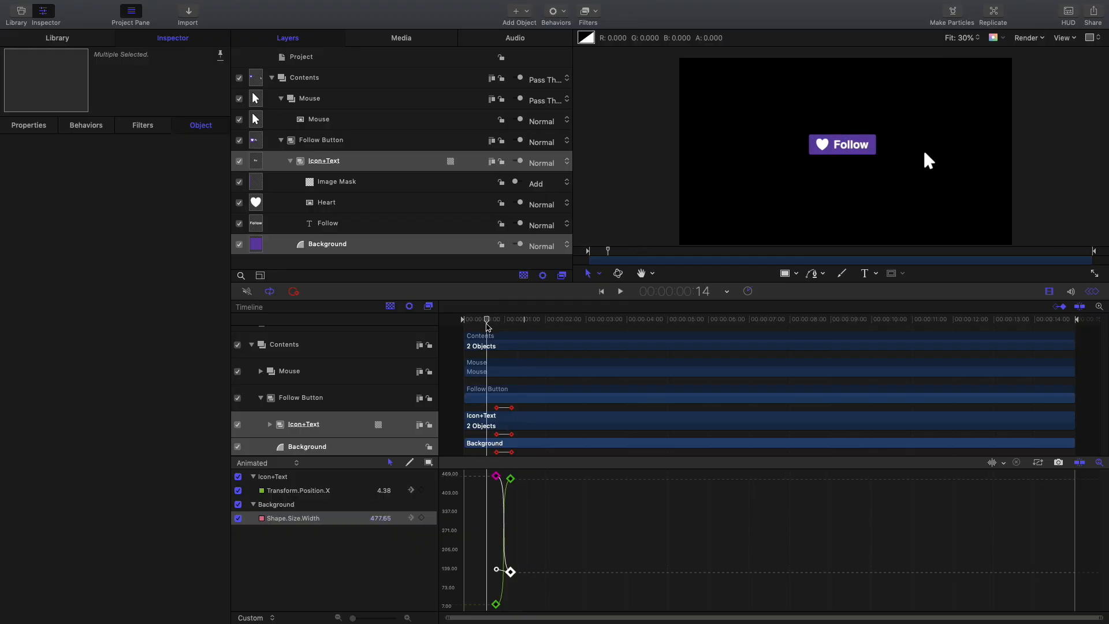
Add a Colorize filter to the Background shape and sample the button's purple for both the Remap Black To and Remap White To colours.
key(space)
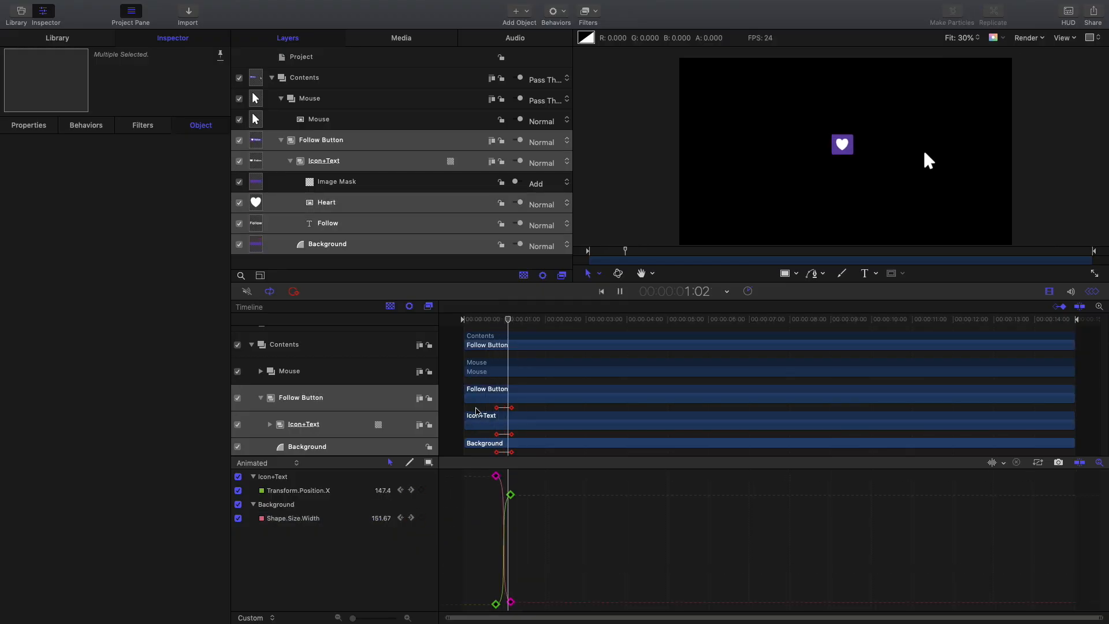
click(497, 320)
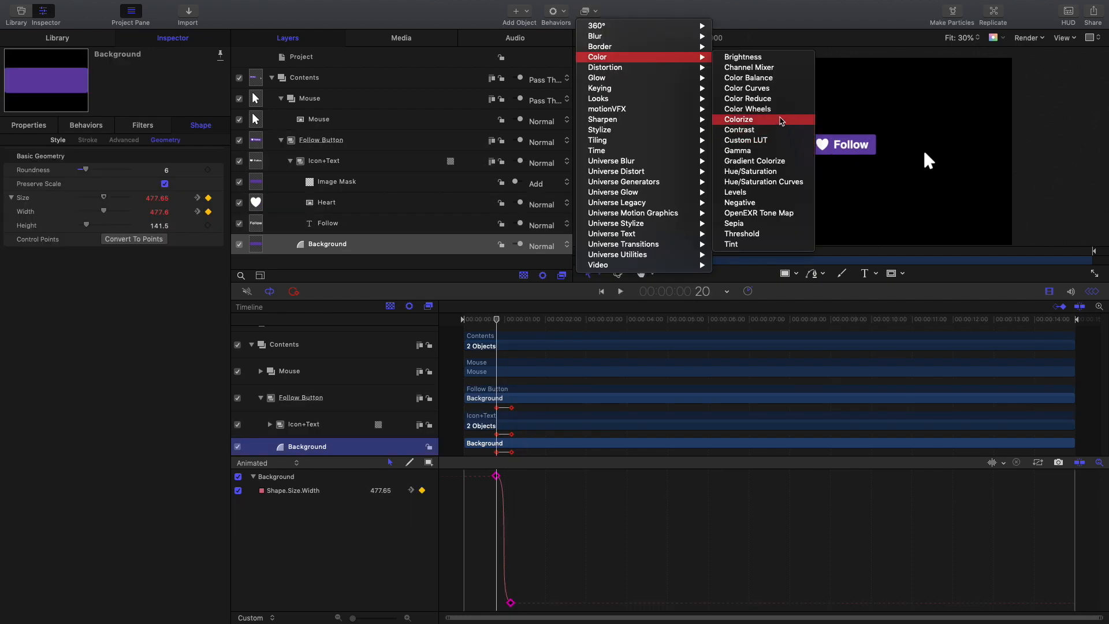
click(781, 120)
click(129, 172)
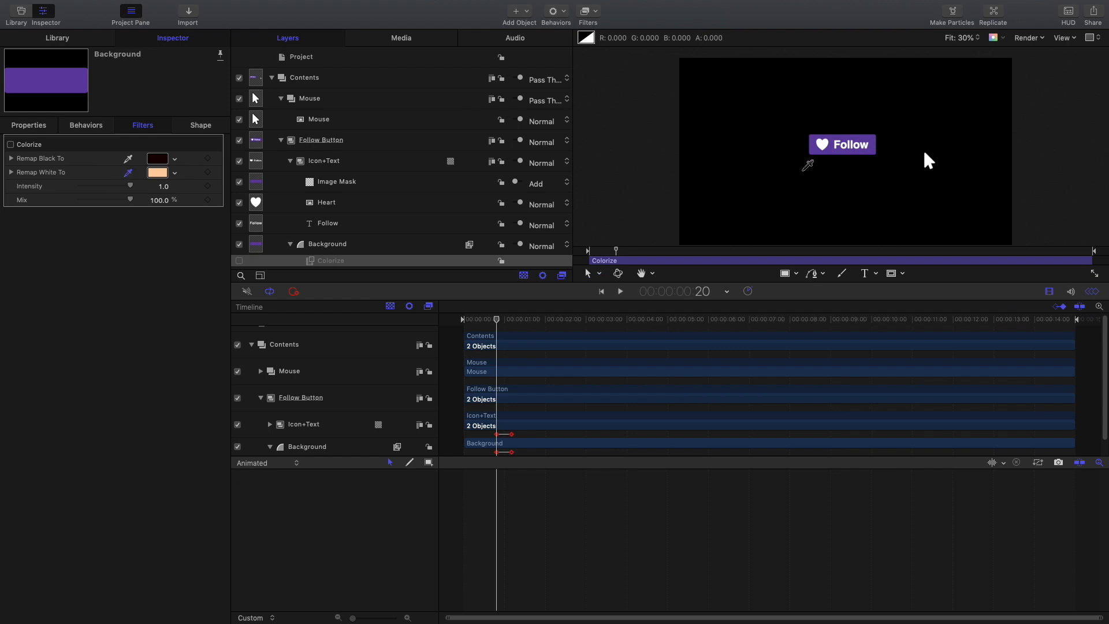
click(819, 139)
click(128, 158)
click(819, 148)
click(239, 261)
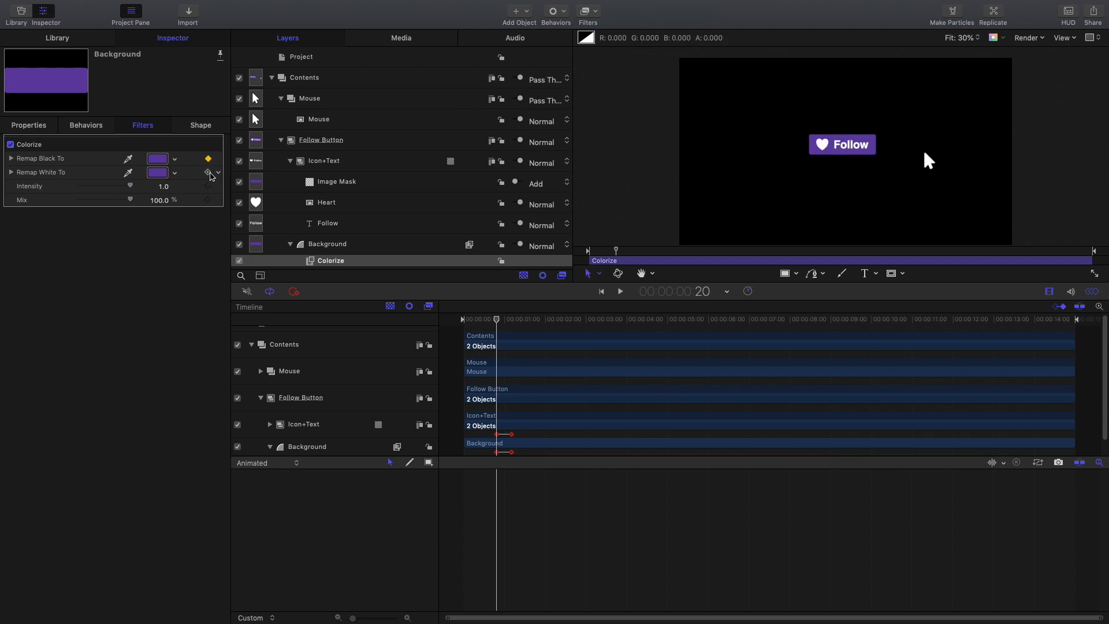
Keyframe both Colorize remap colours from purple at frame 20 to green at 1:04 and play back the colour change.
drag(497, 319, 510, 320)
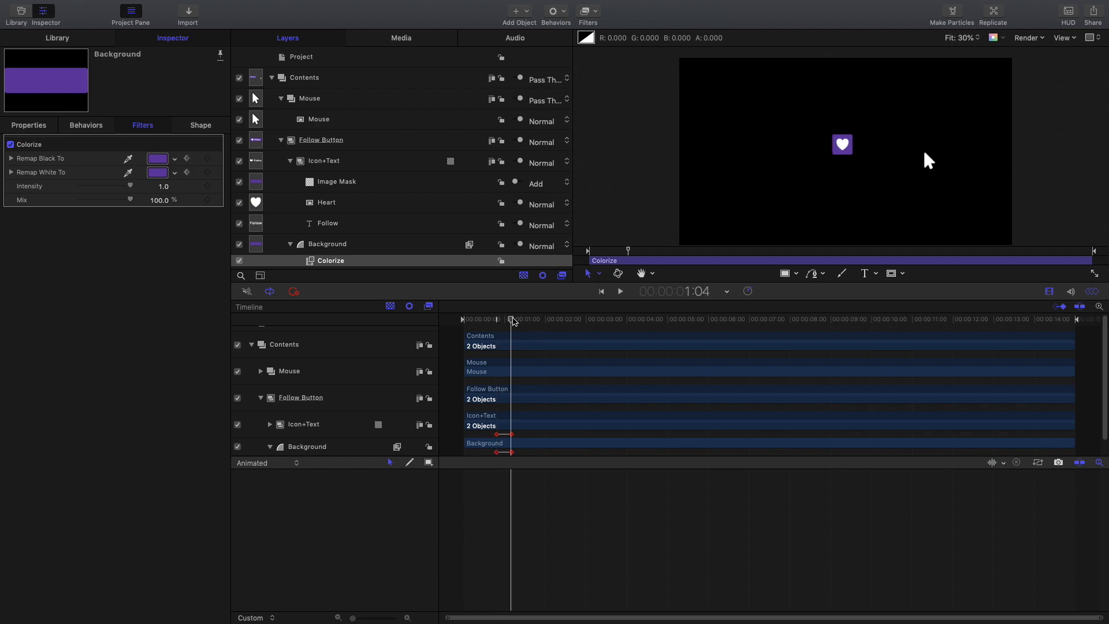
click(158, 159)
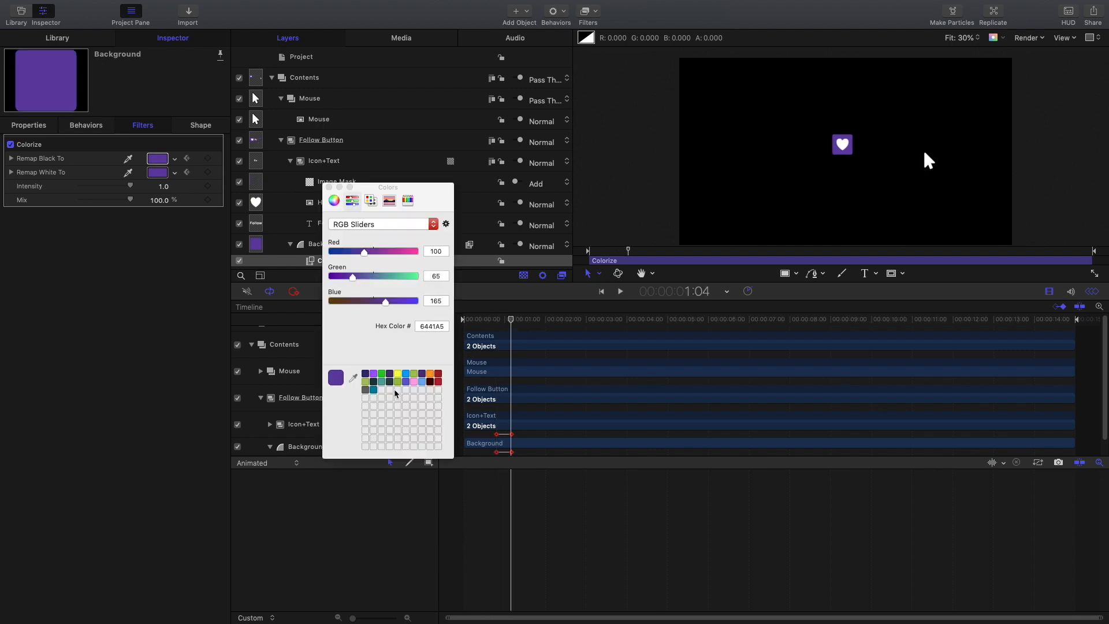
click(408, 200)
click(373, 307)
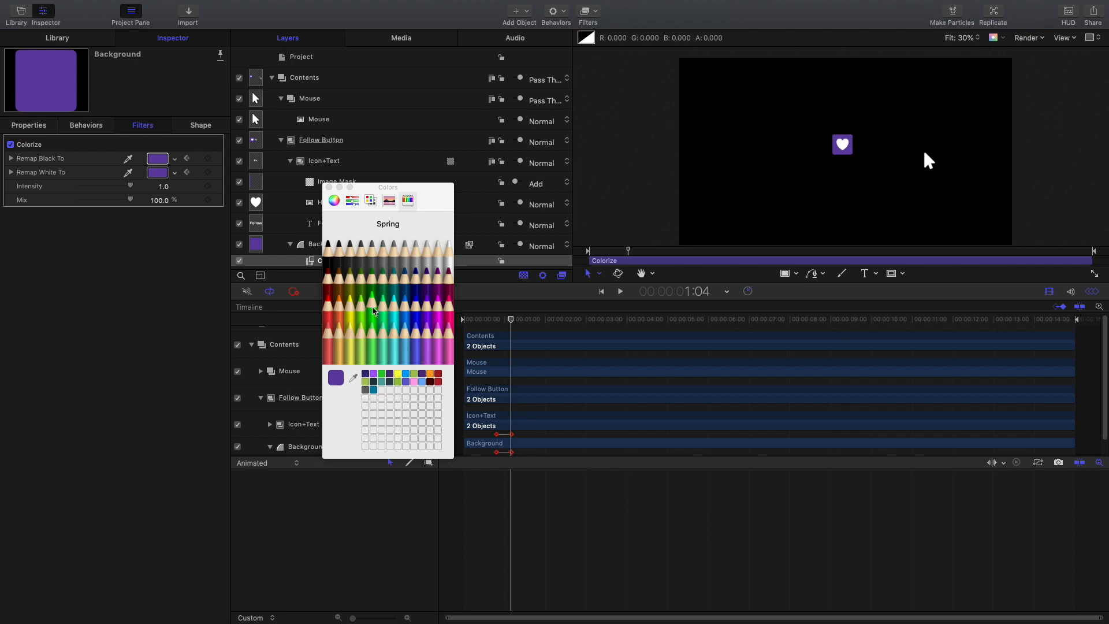
drag(510, 320, 497, 320)
key(space)
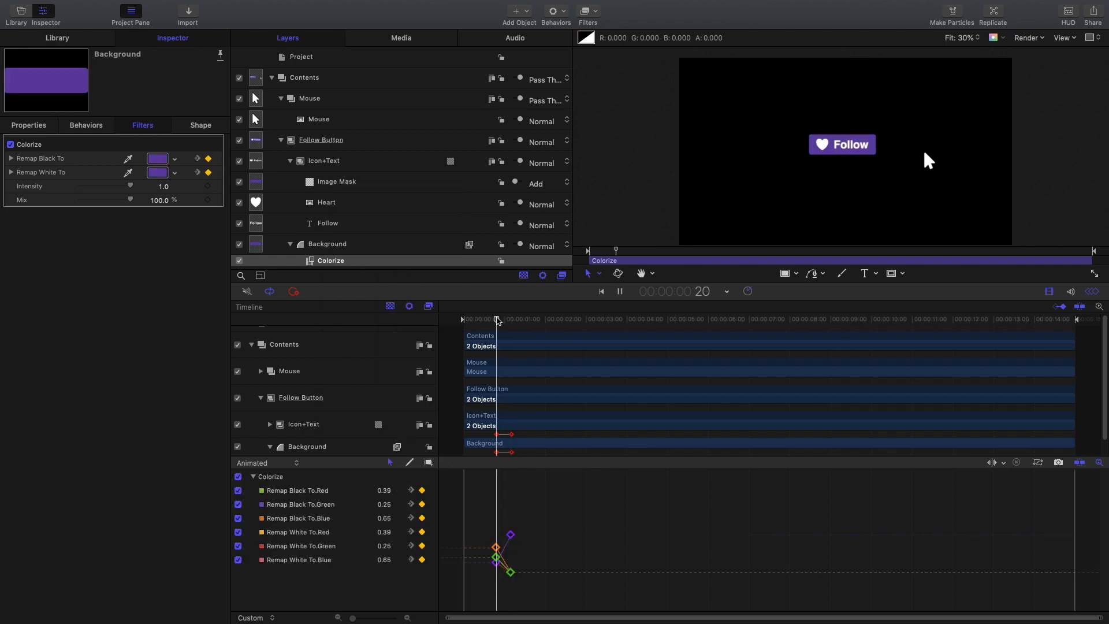
key(space)
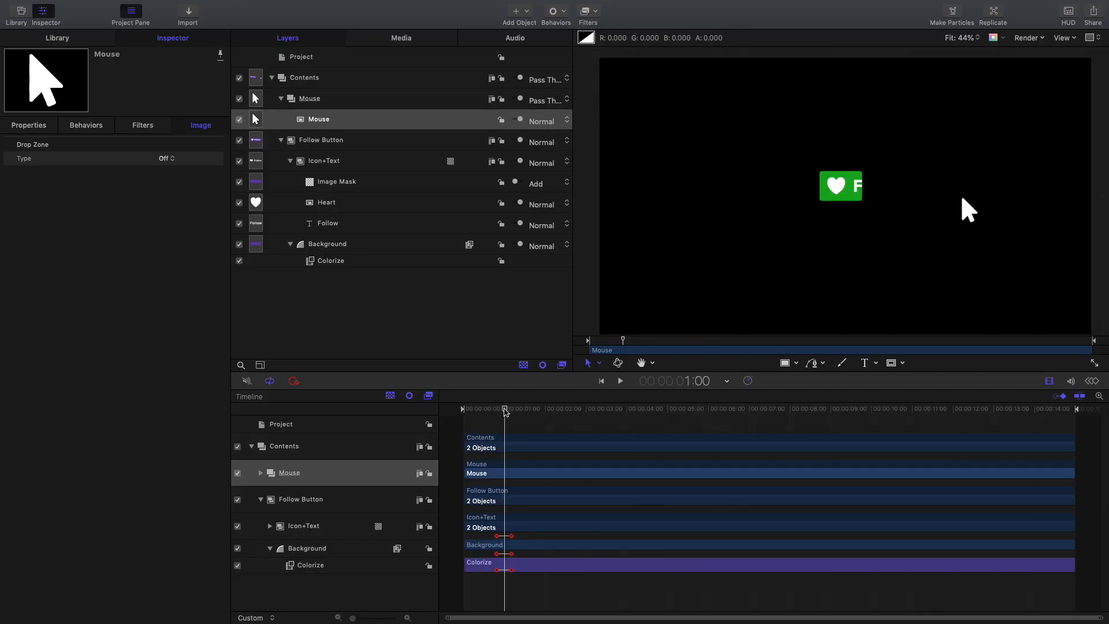
Keyframe the Mouse position near the start and move it onto the Follow button at about frame 19, around X 847, Y 404 px.
drag(505, 412, 467, 412)
click(30, 126)
click(209, 158)
click(495, 409)
drag(969, 210, 868, 196)
click(476, 409)
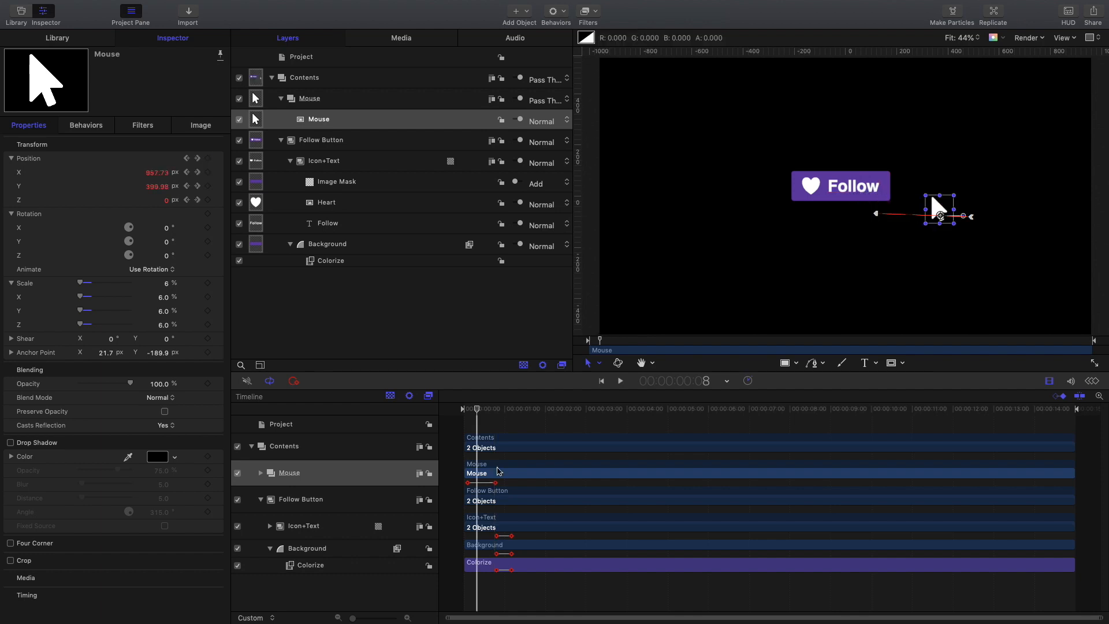
Retime the Mouse's final position keyframe to frame 14, shift the button's ending keyframes slightly later, and play the animation.
drag(495, 484, 487, 483)
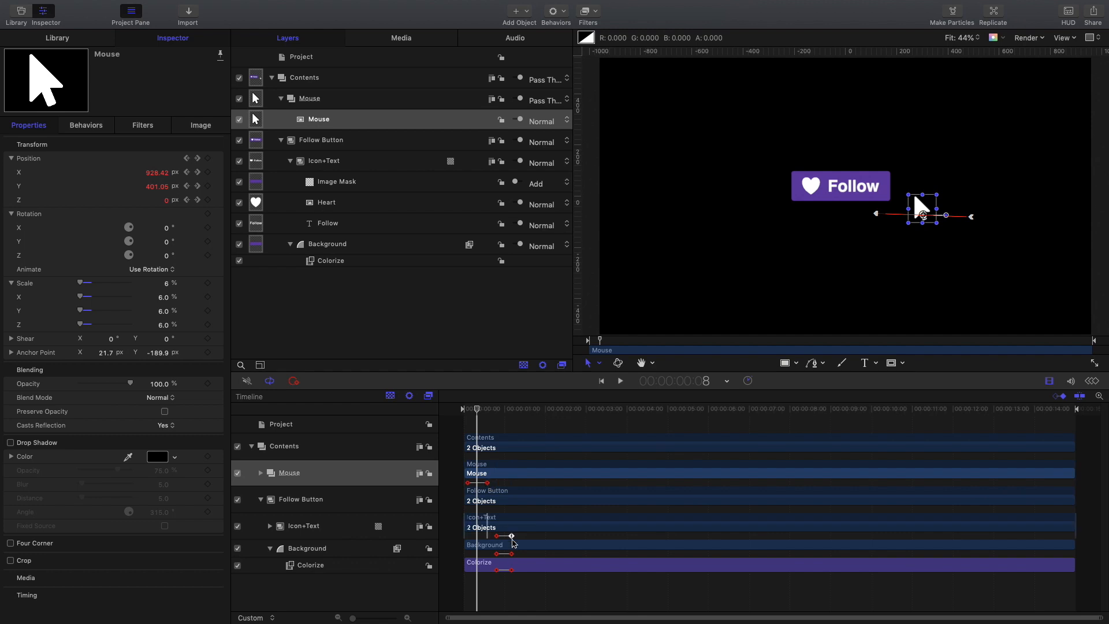
drag(516, 573, 520, 572)
key(space)
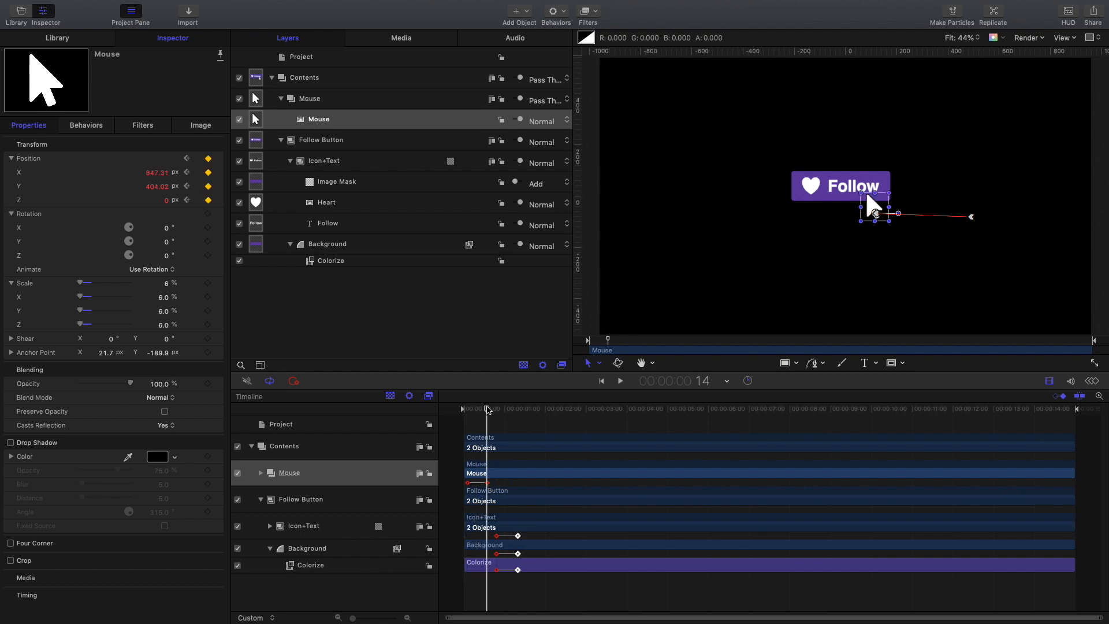
Expand the Mouse group, shift the pointer's first position keyframe slightly later in the timeline, and play the result.
click(334, 477)
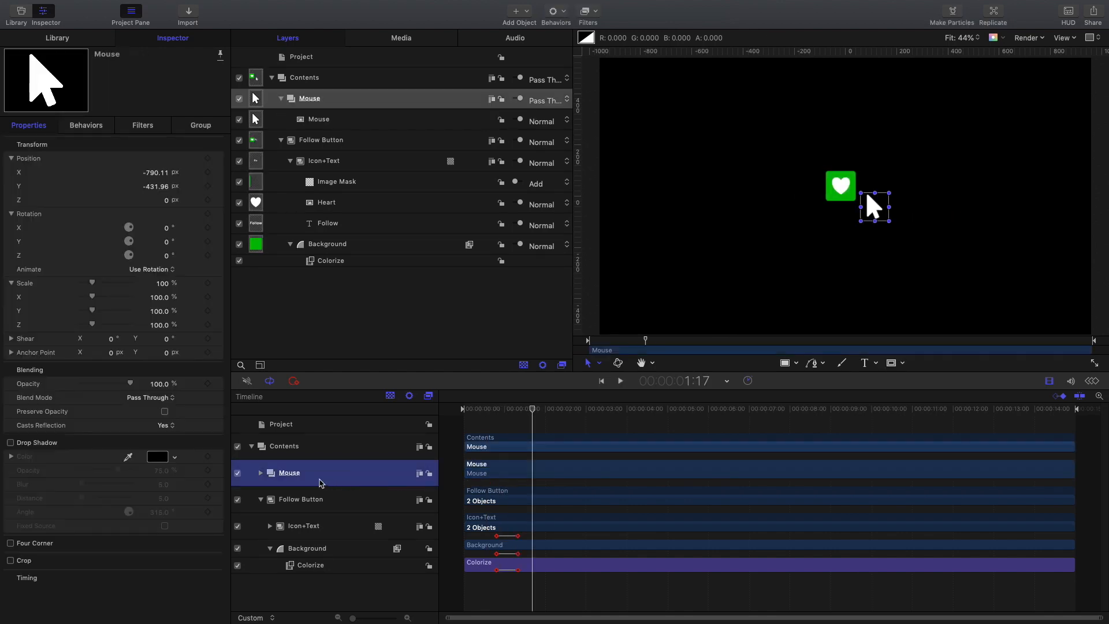
click(259, 476)
click(503, 504)
drag(468, 501, 474, 501)
key(space)
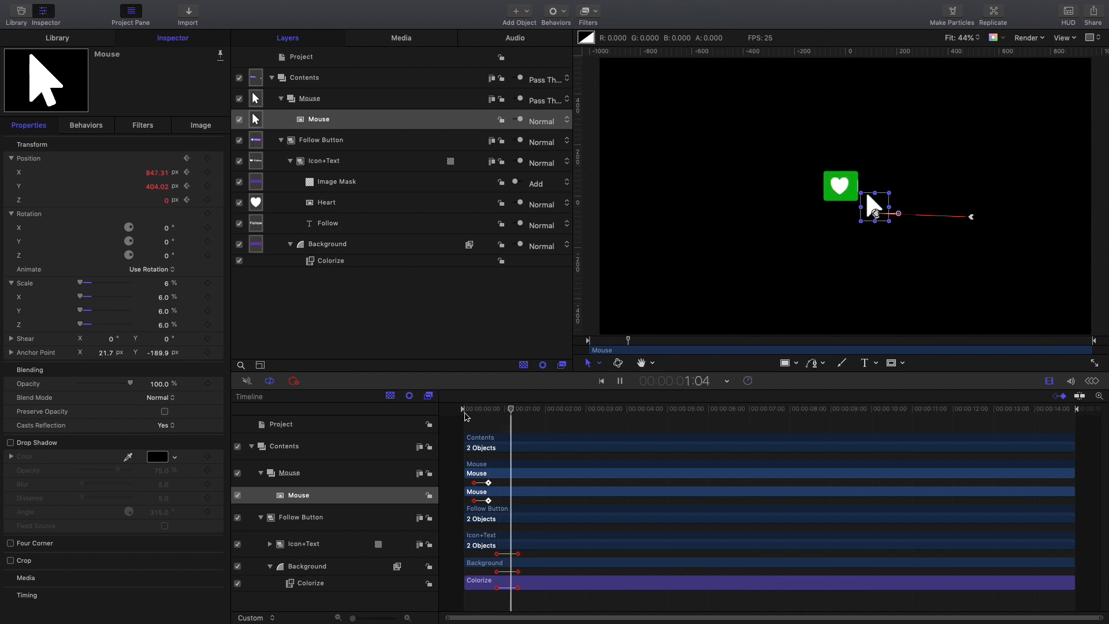
Keyframe the Mouse scale at frames 15, 19 and 1:00, with 5% at frame 19 and 6% at the other two.
drag(499, 414, 489, 415)
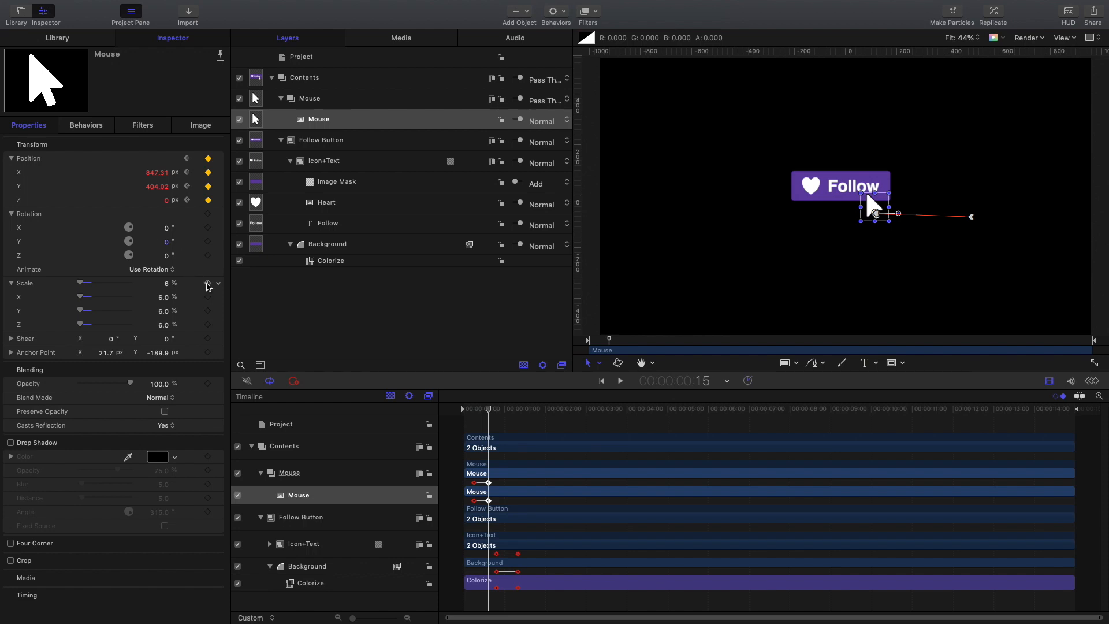
click(208, 283)
click(492, 410)
drag(493, 410, 496, 410)
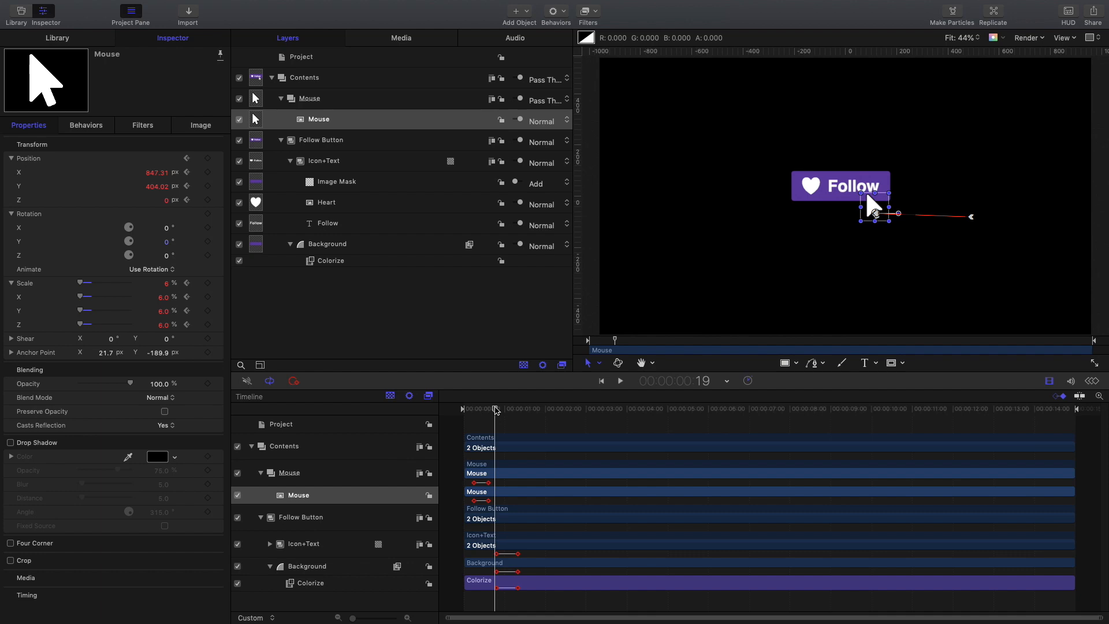
key(Right)
key(Right)
key(Right)
key(Right)
key(Right)
key(Right)
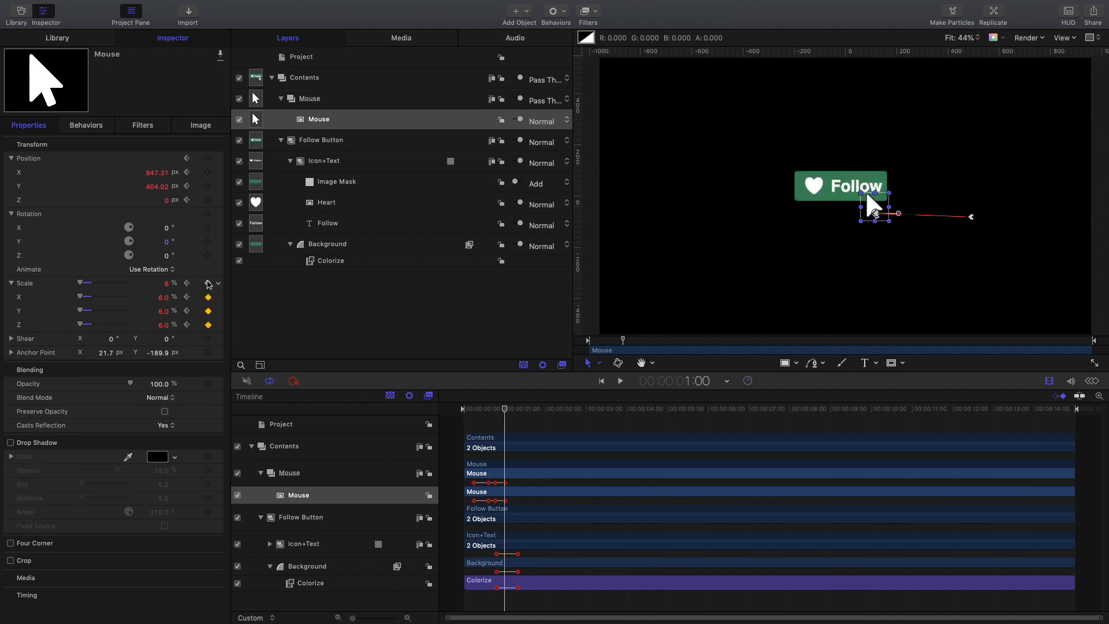
click(187, 283)
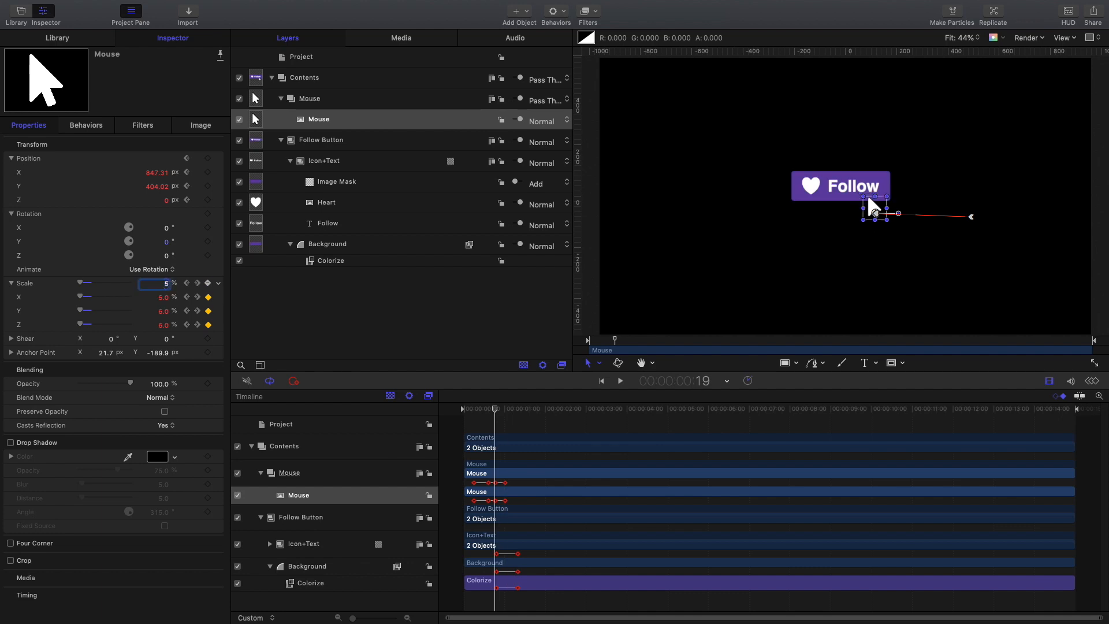
Nudge the Mouse up to about Y 411 px at frame 15 and play the animation from the start.
drag(494, 408, 488, 407)
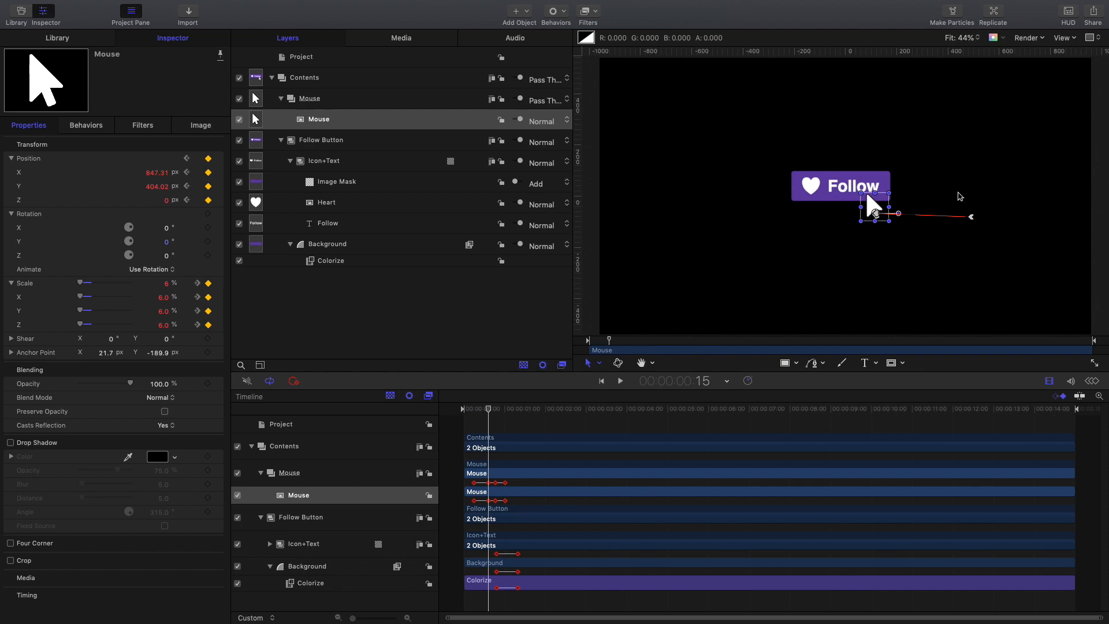
drag(873, 200, 873, 202)
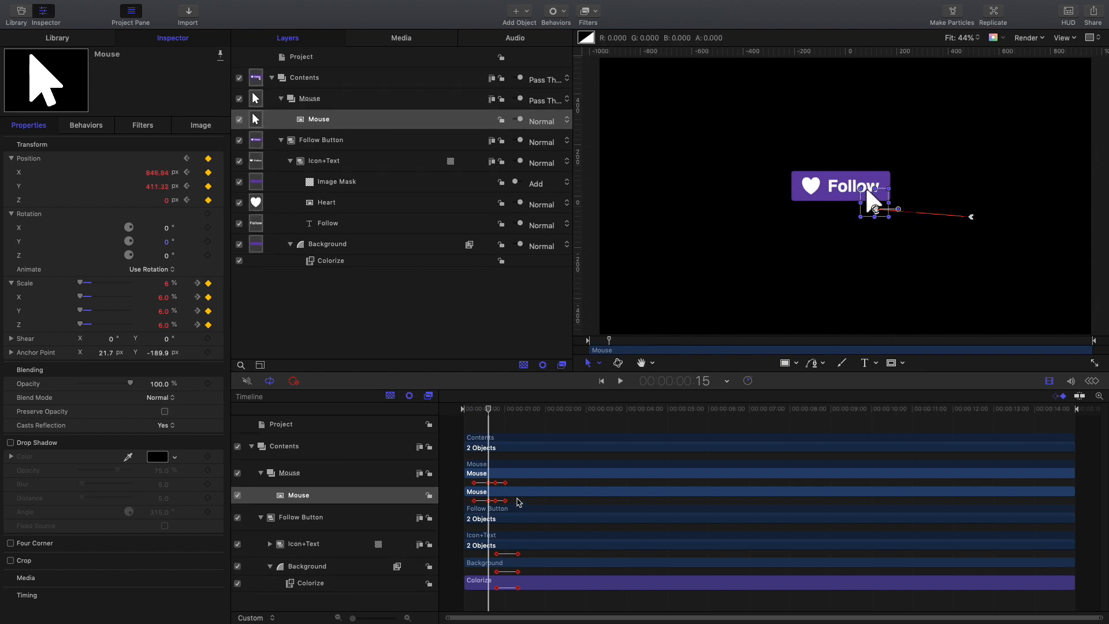
key(space)
key(space)
click(448, 414)
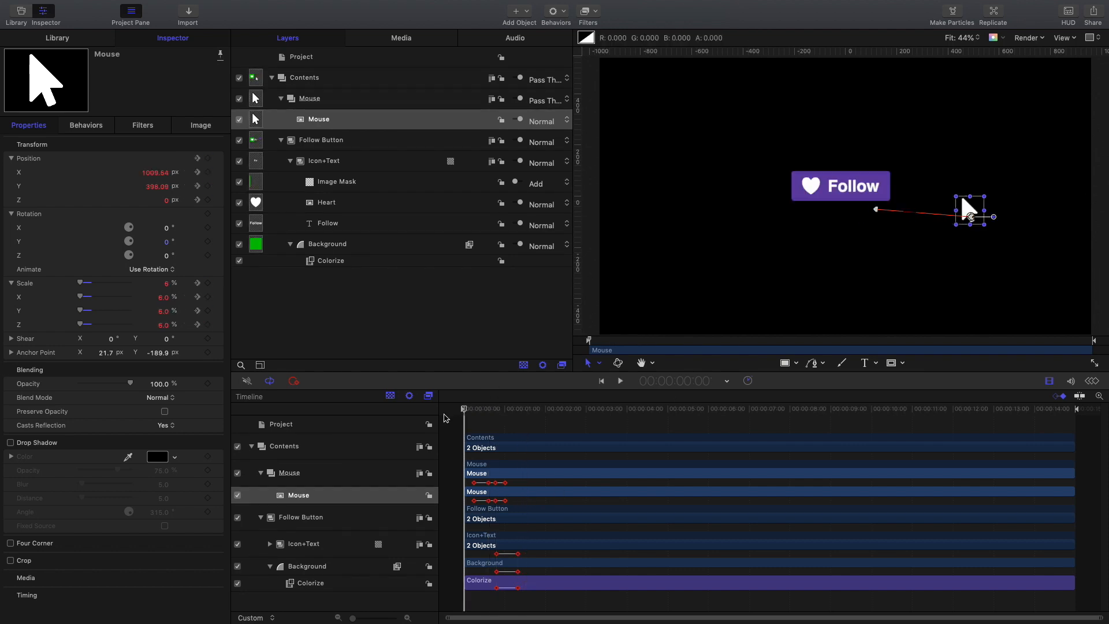
key(space)
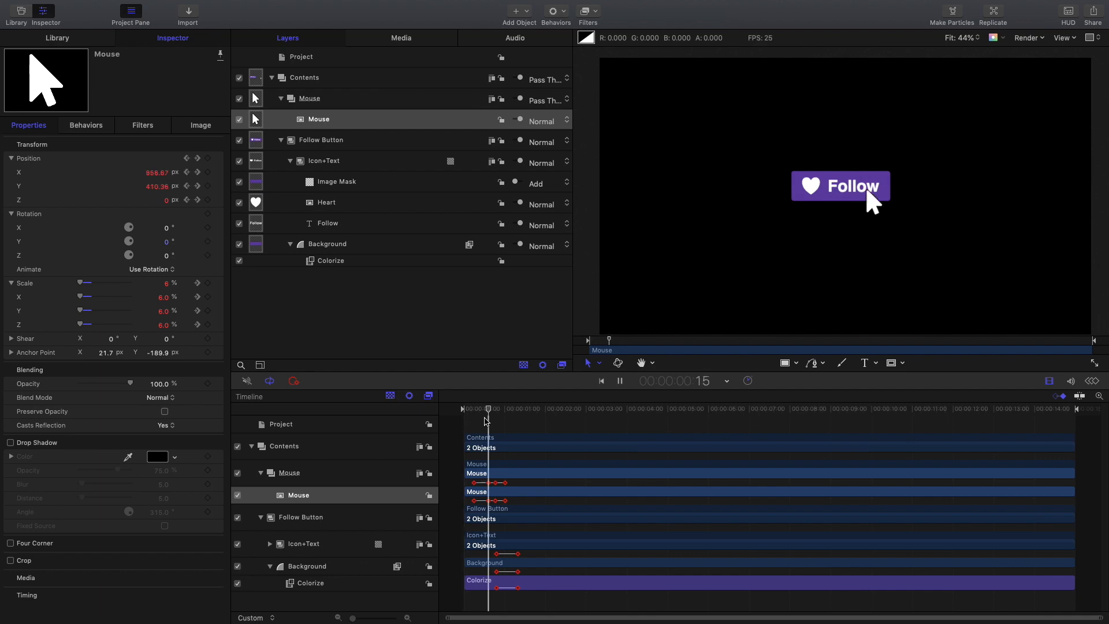
key(space)
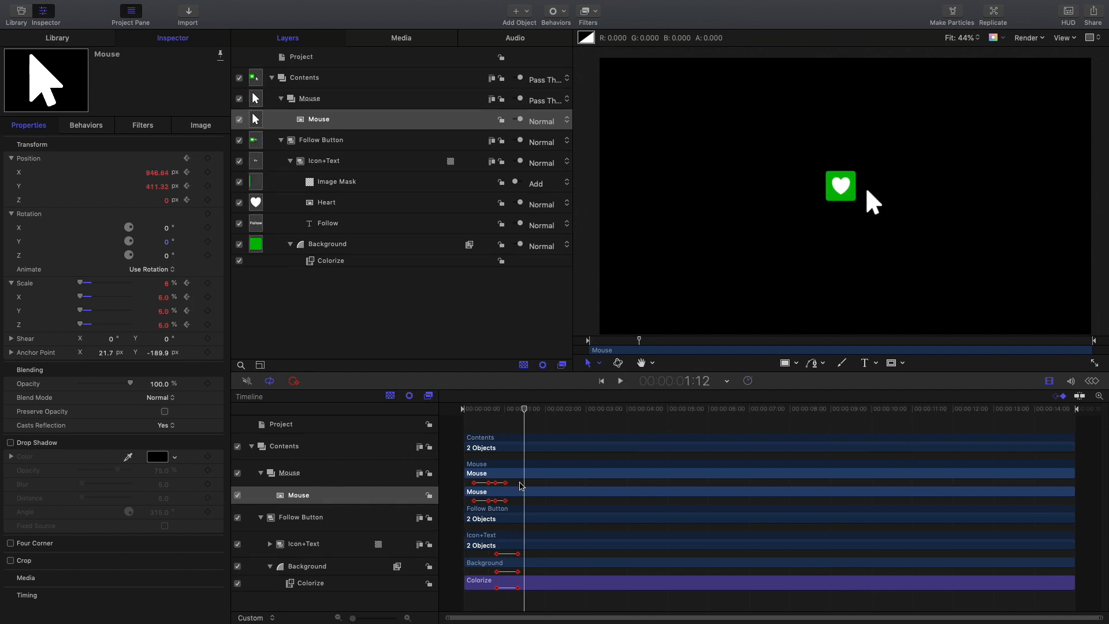
Set the Mouse position keyframes to Continuous interpolation in the Keyframe Editor and play back the smoothed movement.
click(1096, 382)
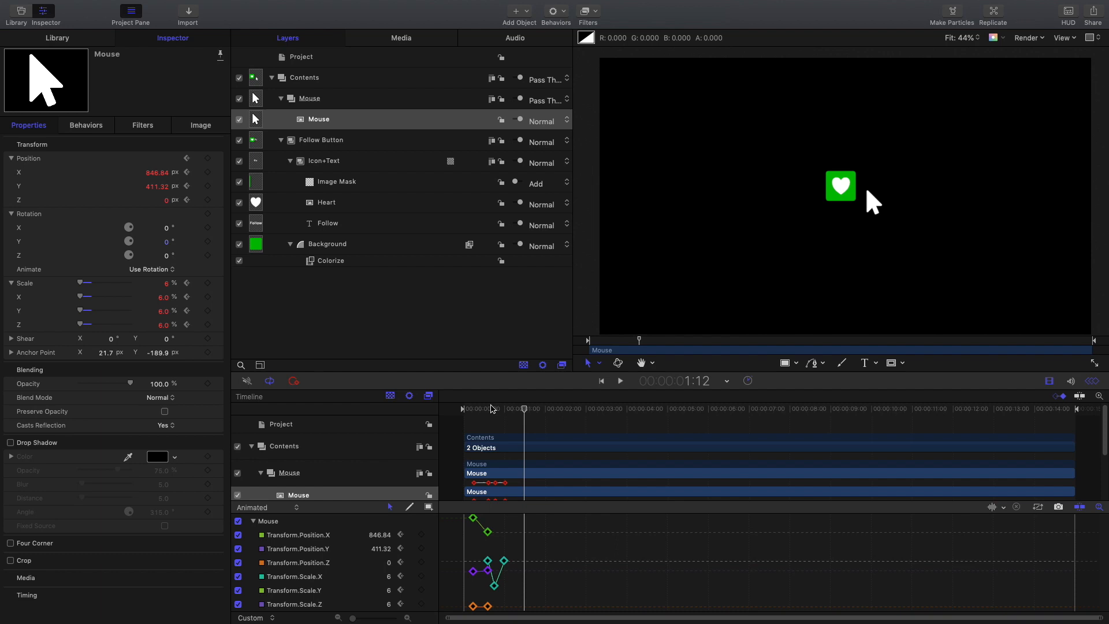
click(476, 409)
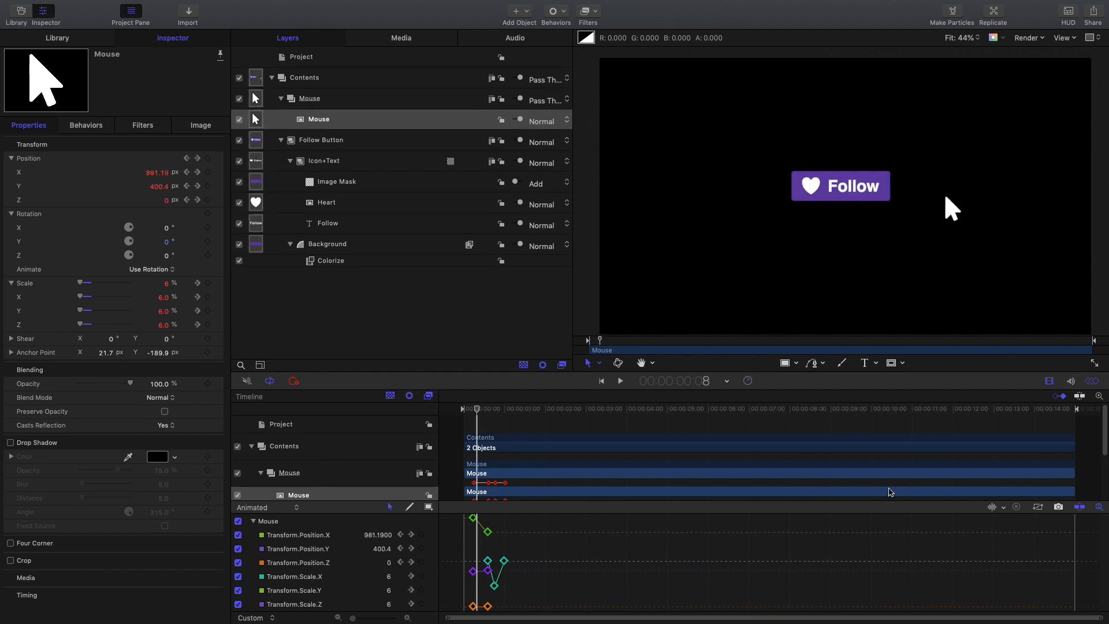
click(1042, 507)
drag(519, 516, 741, 611)
right_click(738, 610)
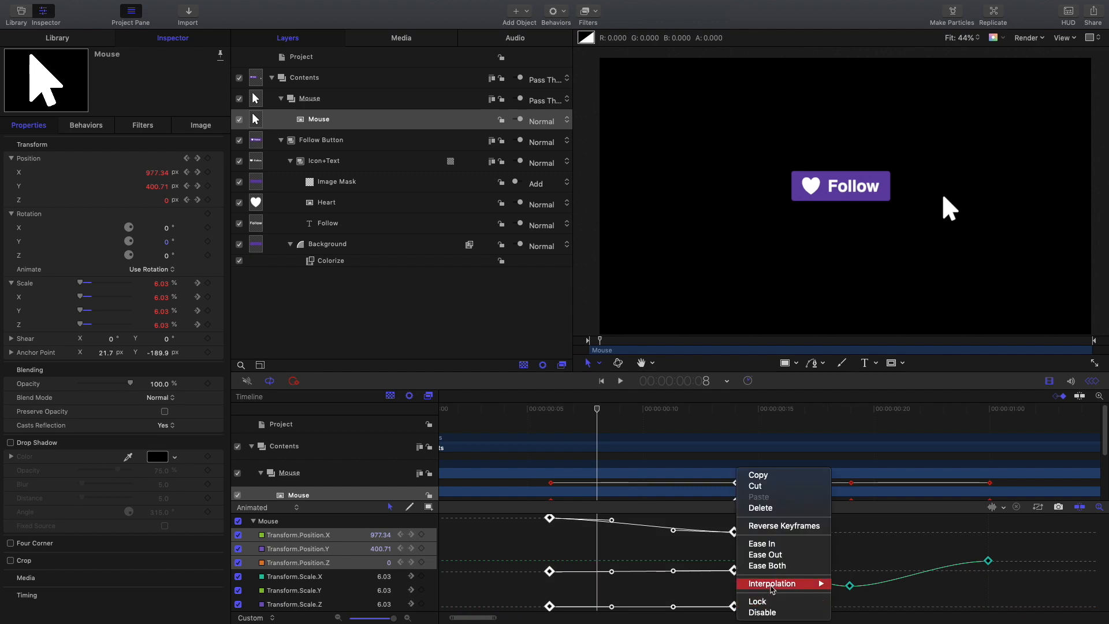
mouse_move(774, 584)
click(854, 591)
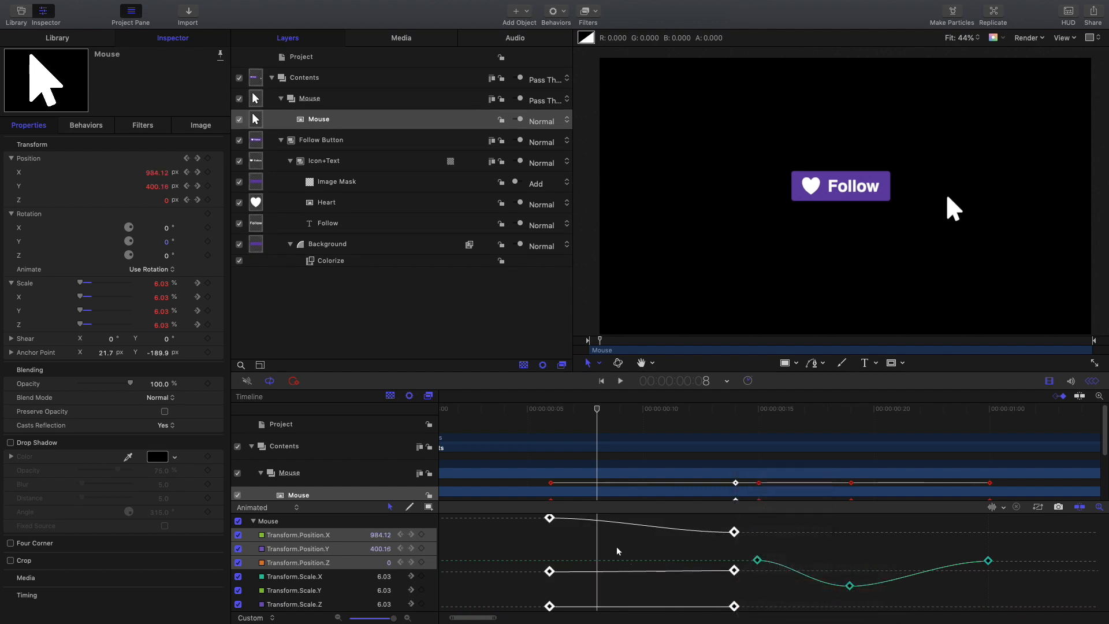
click(518, 411)
click(509, 417)
key(space)
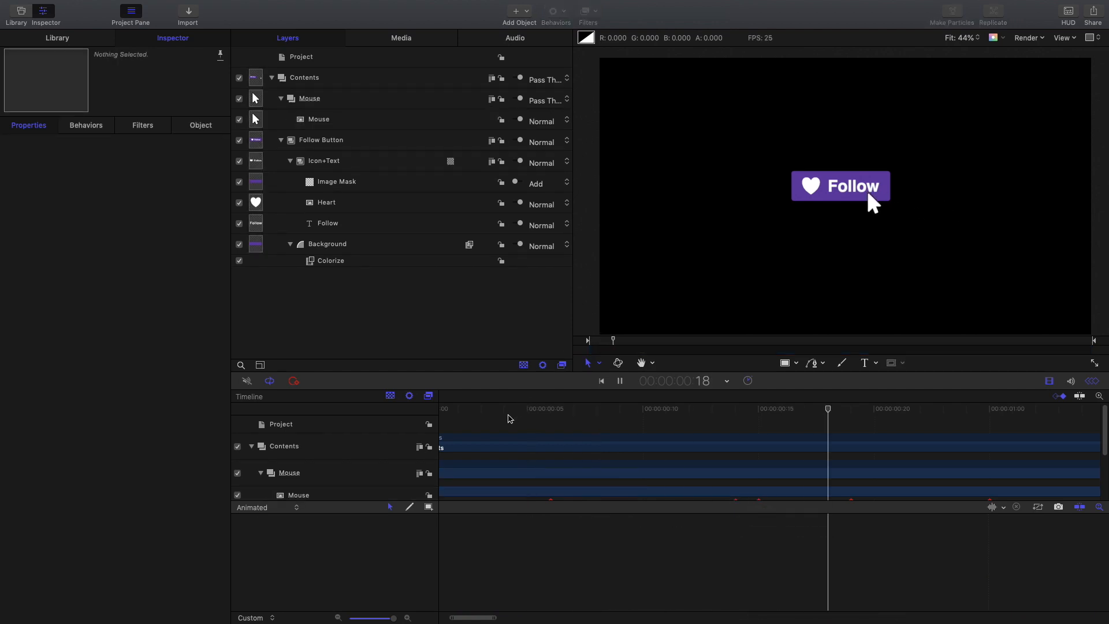
key(space)
Move the Mouse's 5% scale keyframe to about frame 20 and add another 5% scale keyframe at frame 24.
scroll(572, 422, down, 3)
scroll(571, 423, down, 2)
scroll(570, 446, down, 3)
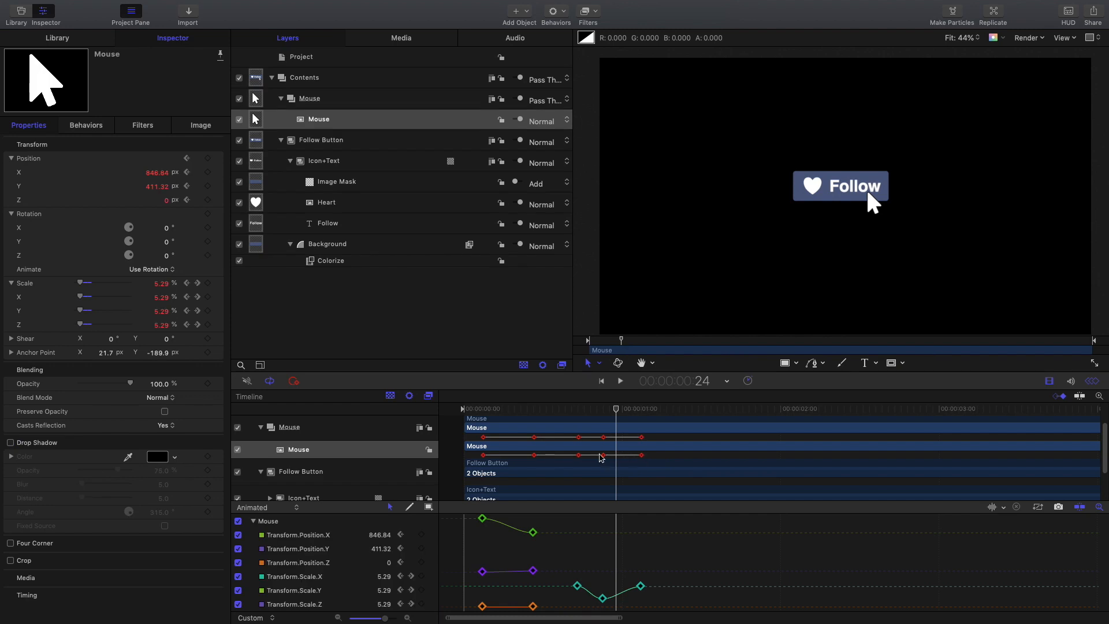
drag(603, 455, 590, 455)
drag(601, 578, 587, 603)
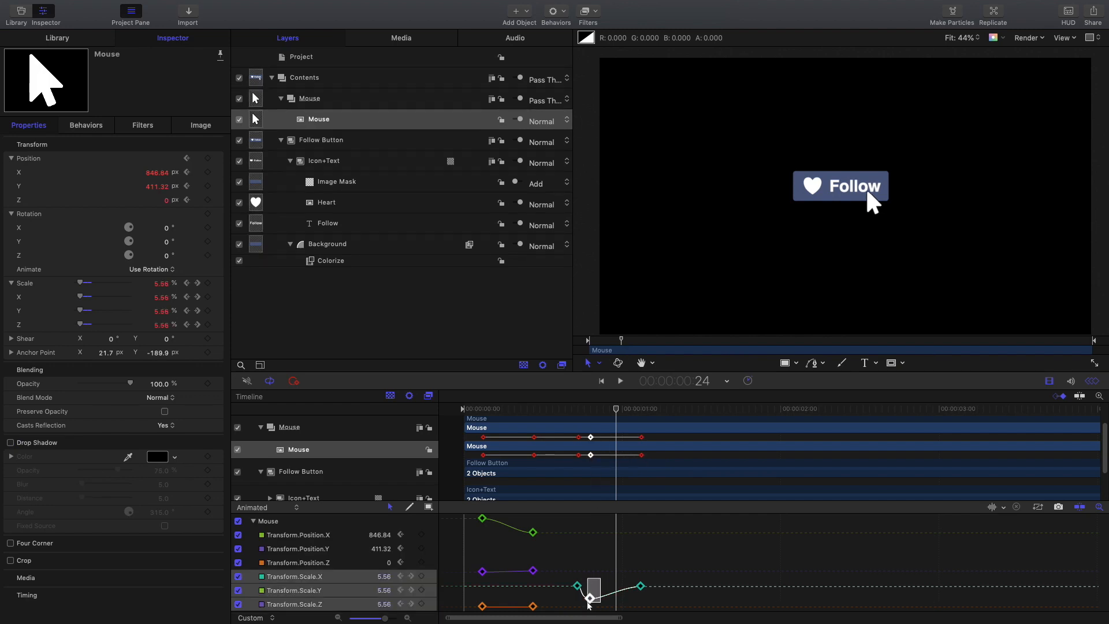
key(ctrl+k)
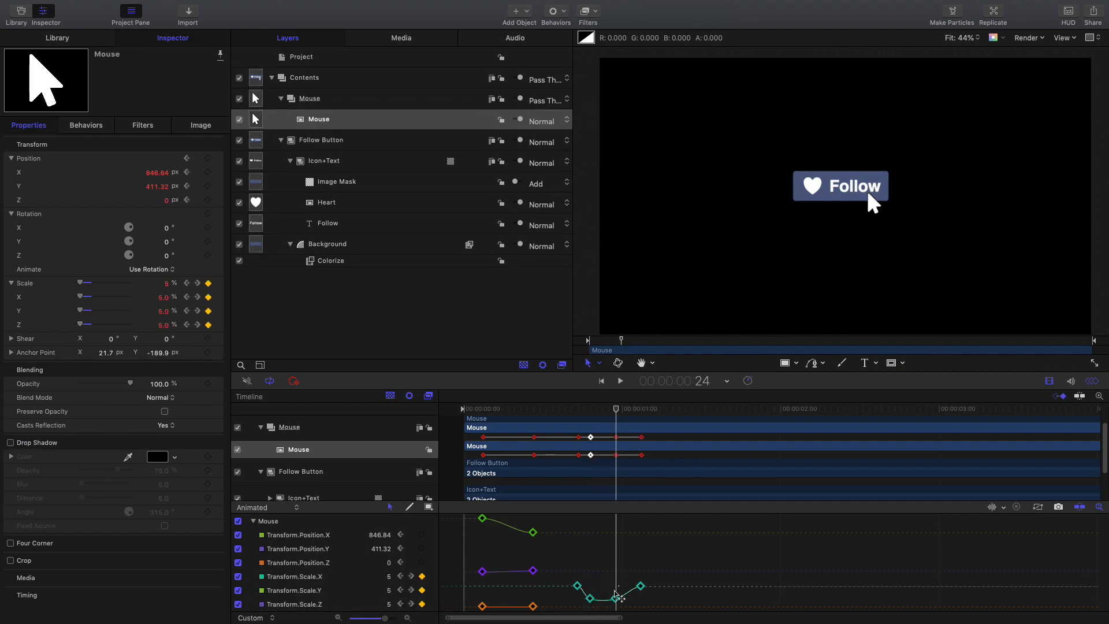
Set the Mouse's scale keyframes to Linear interpolation, with the first and last 6% keyframes set to Continuous.
right_click(591, 601)
mouse_move(648, 582)
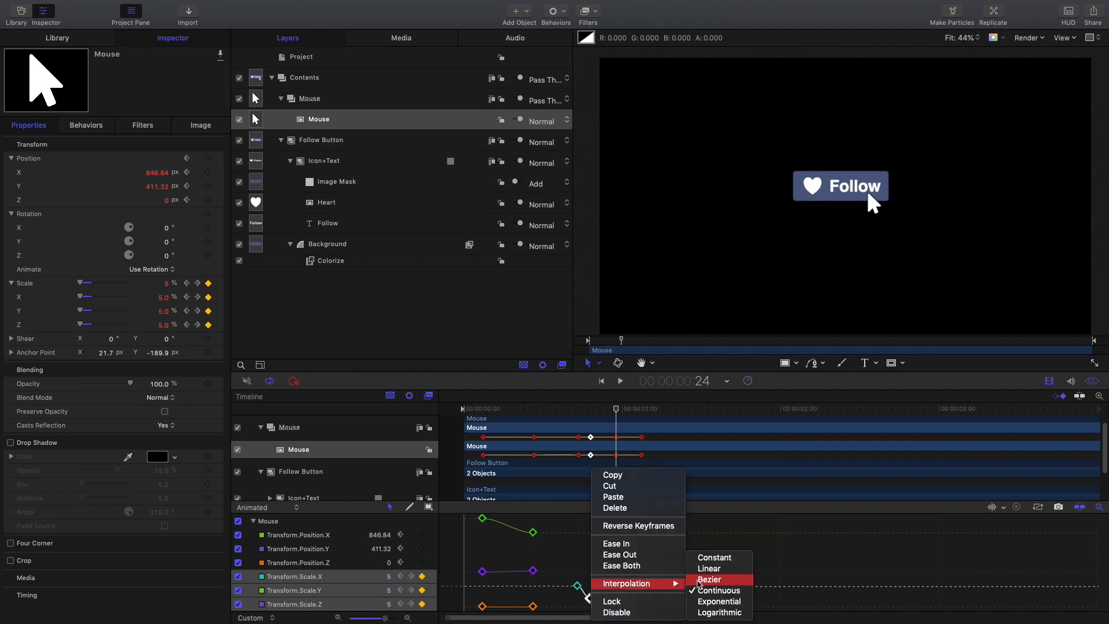
click(721, 575)
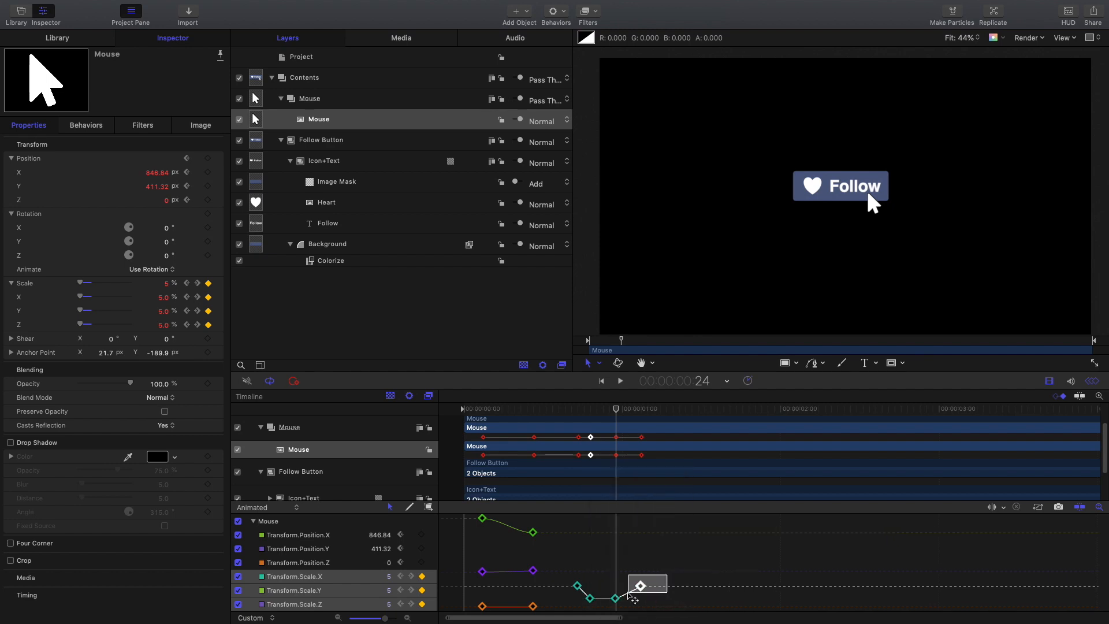
right_click(639, 586)
mouse_move(679, 584)
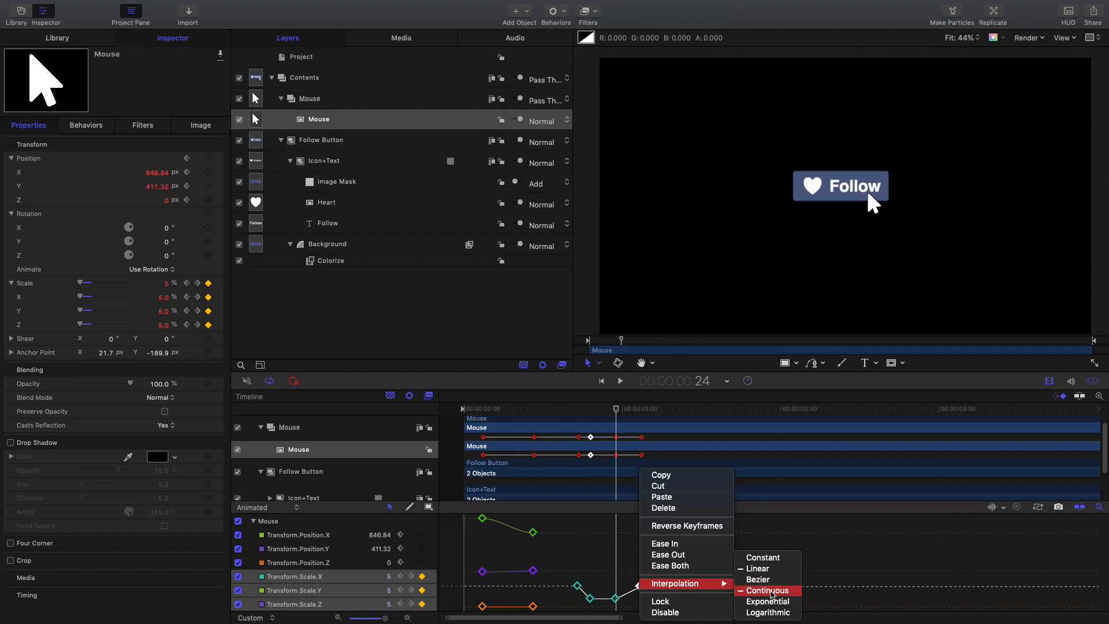
click(770, 591)
drag(551, 568, 585, 595)
right_click(576, 585)
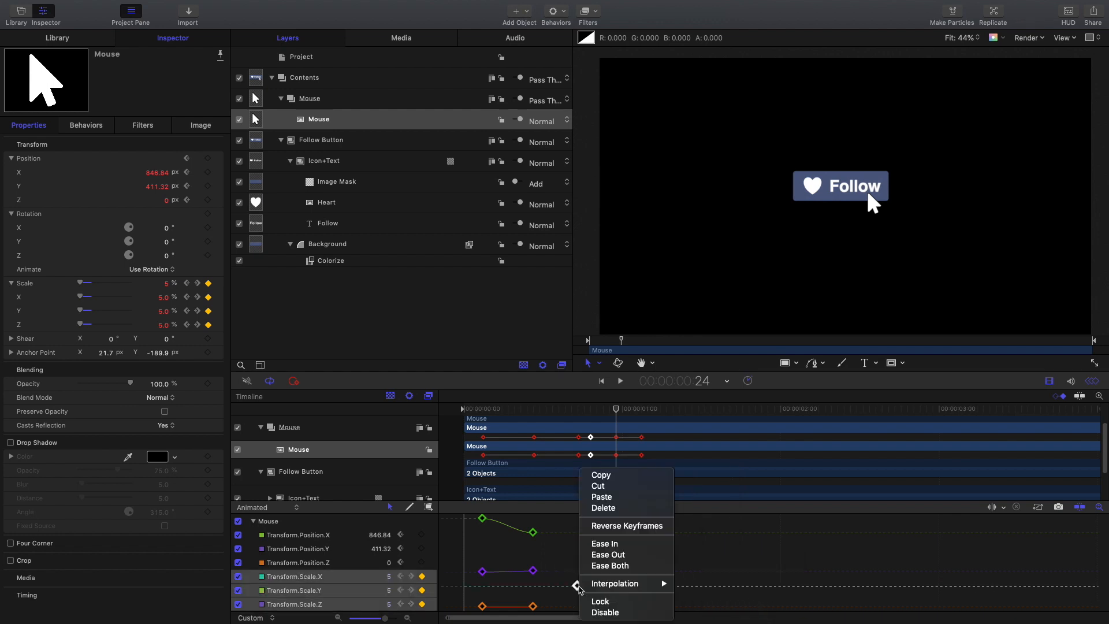
mouse_move(612, 585)
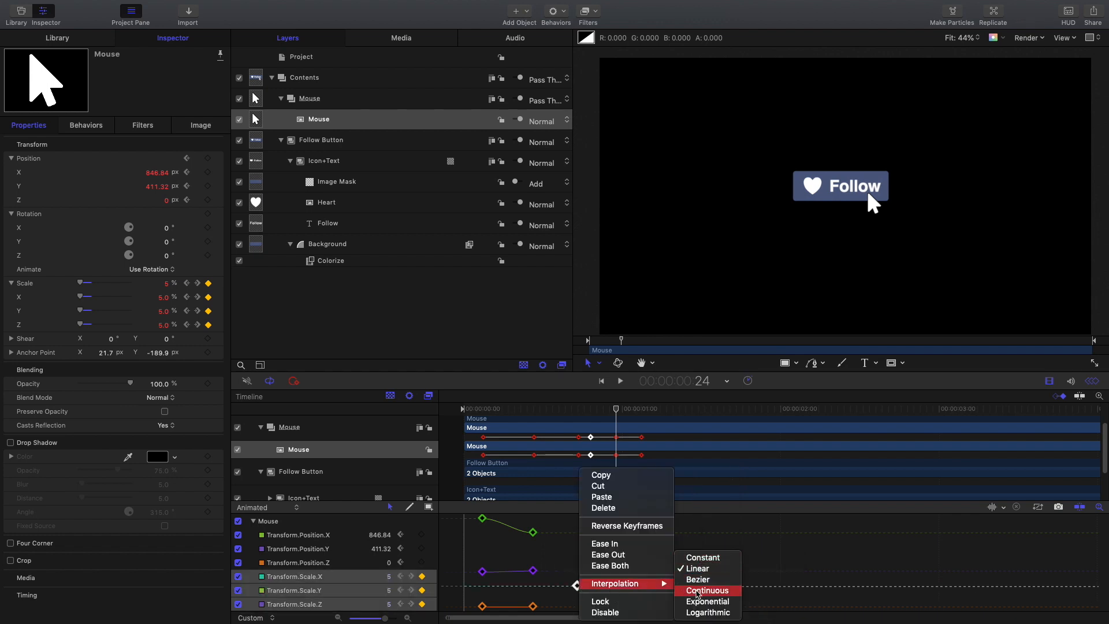
click(693, 591)
Shift the Icon+Text, Background and Colorize keyframes so the button's shrink starts at about 1:02, and play the animation from the start.
scroll(617, 412, up, 2)
drag(617, 413, 642, 412)
scroll(626, 447, down, 2)
scroll(625, 446, down, 2)
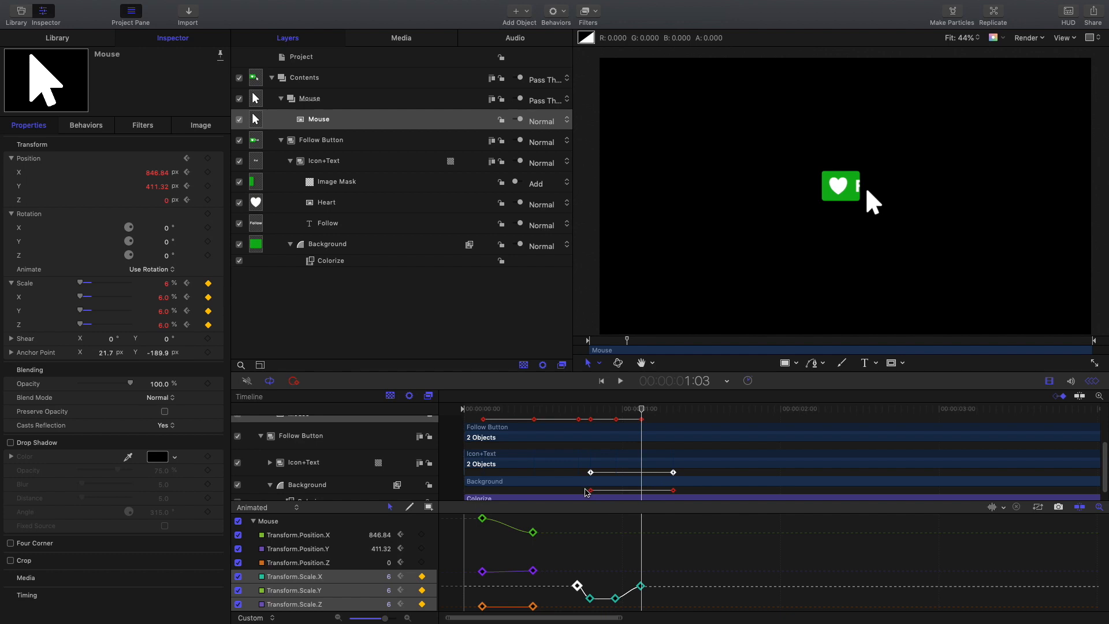
scroll(674, 492, down, 1)
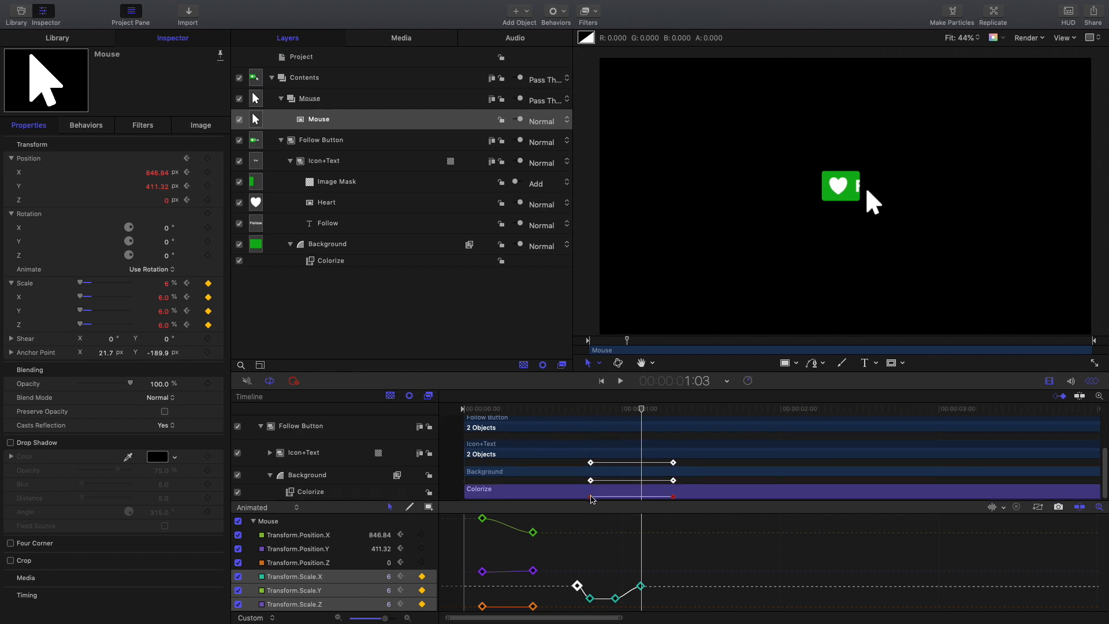
drag(590, 480, 635, 481)
key(Home)
key(space)
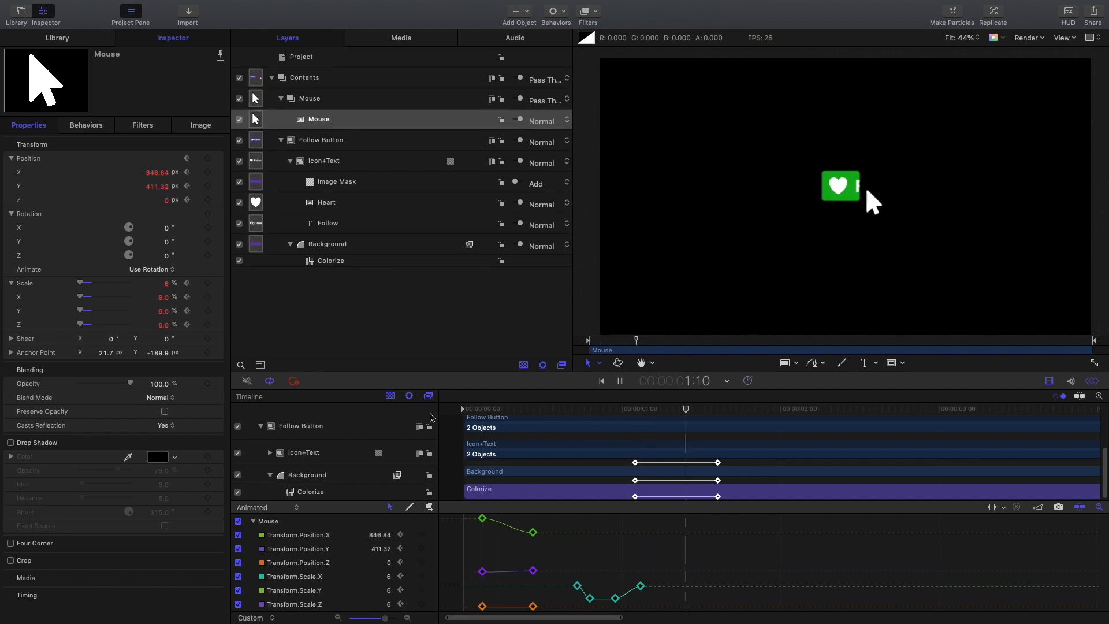
key(space)
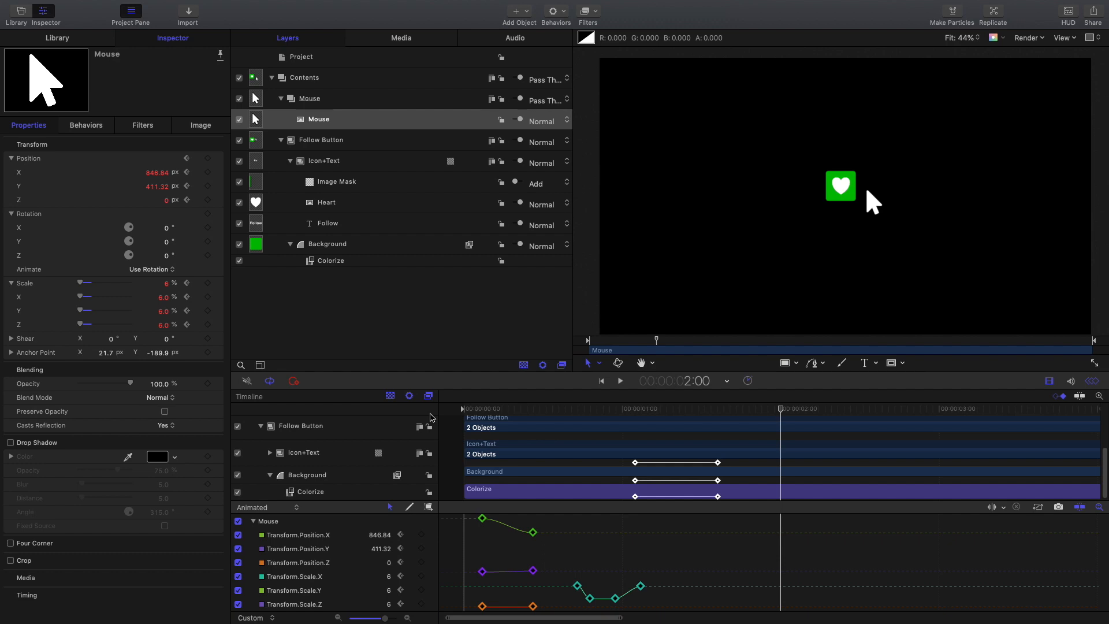
Hide the Keyframe Editor and add a Brightness color filter to the Follow Button group.
drag(727, 416, 578, 415)
key(shift+z)
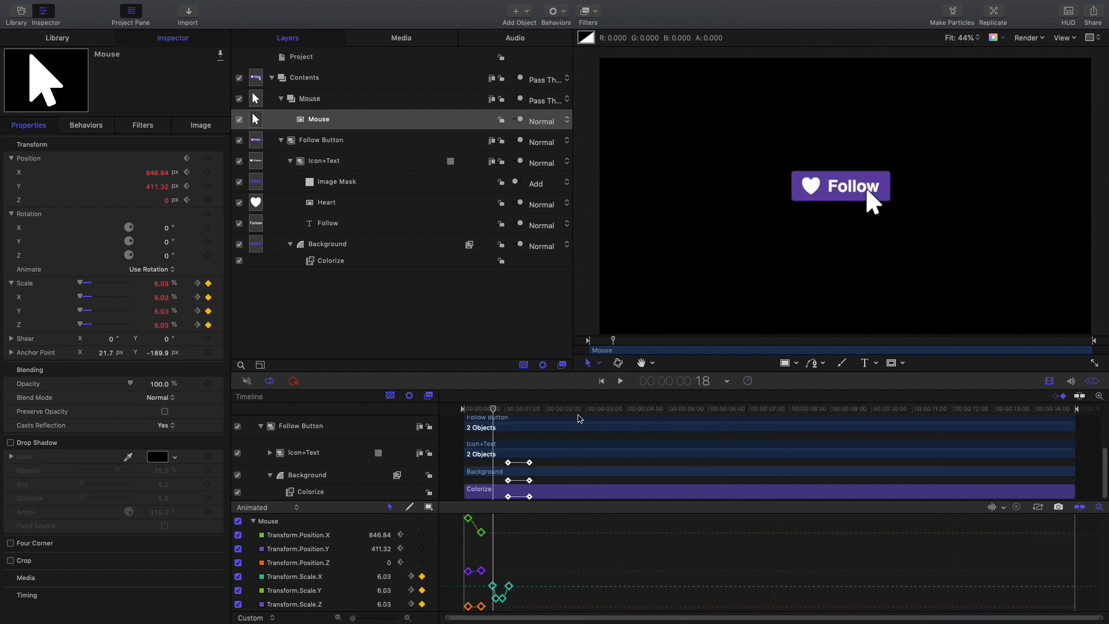
scroll(531, 433, up, 3)
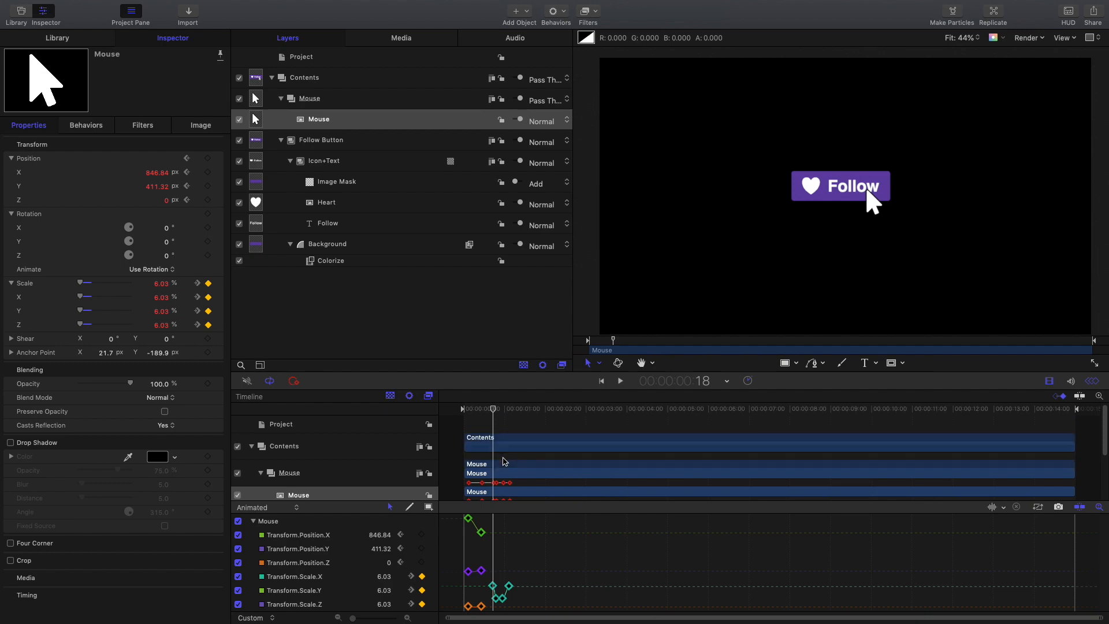
click(508, 454)
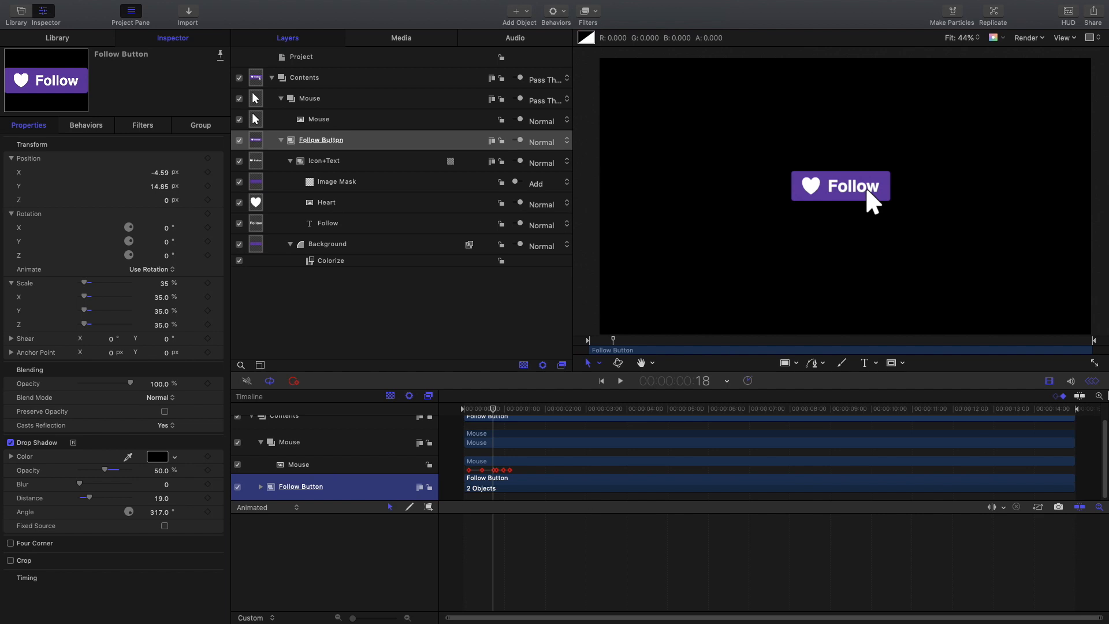
click(1092, 384)
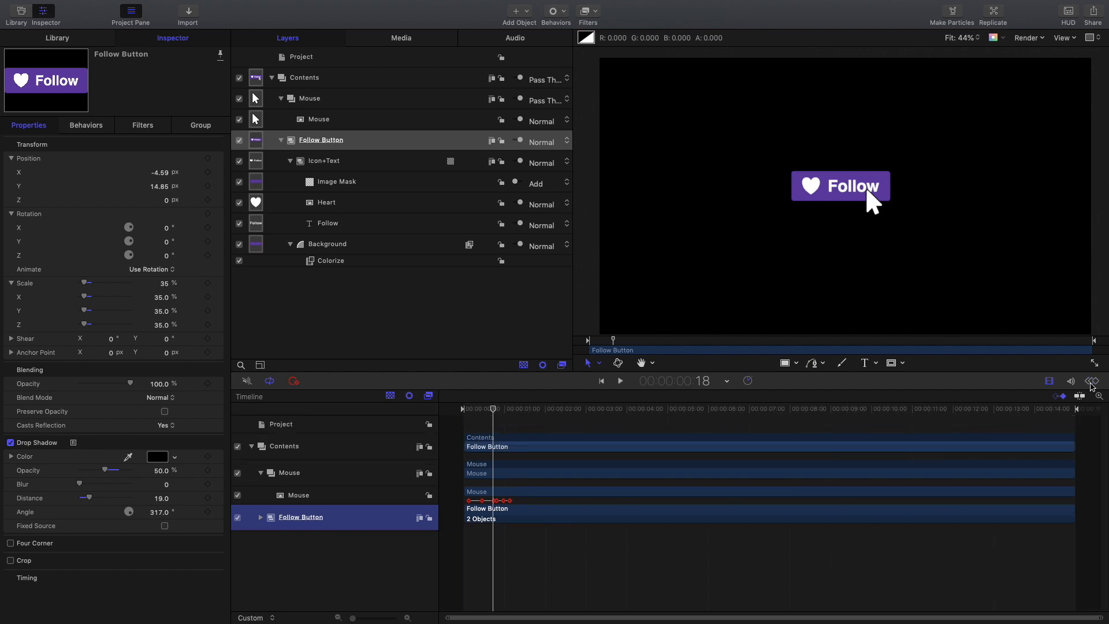
drag(493, 416, 494, 413)
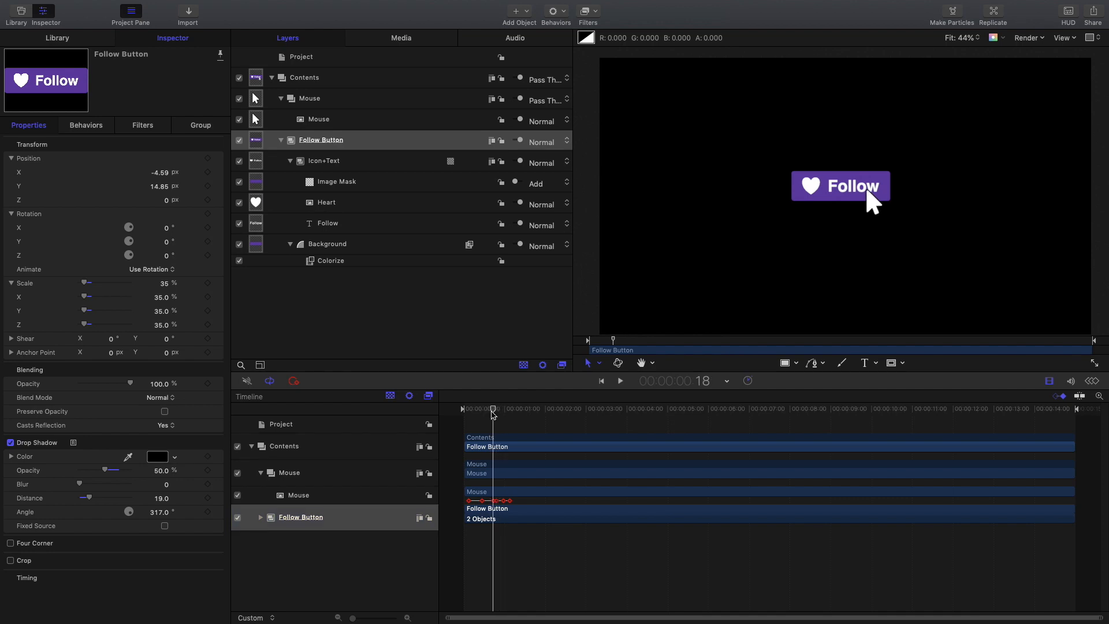
click(599, 12)
mouse_move(621, 60)
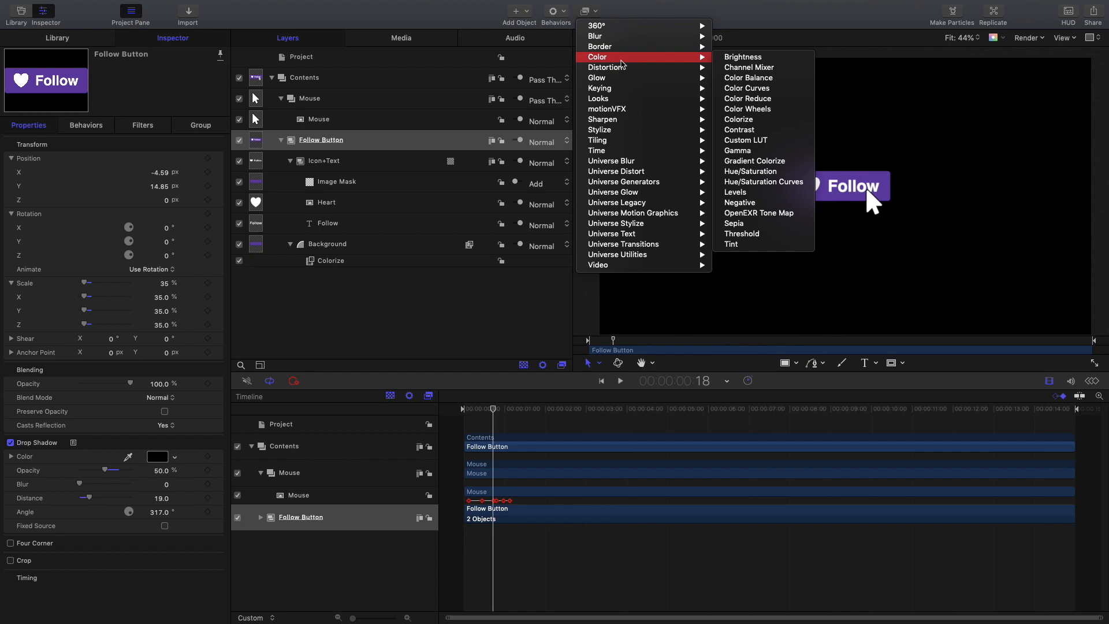
click(740, 58)
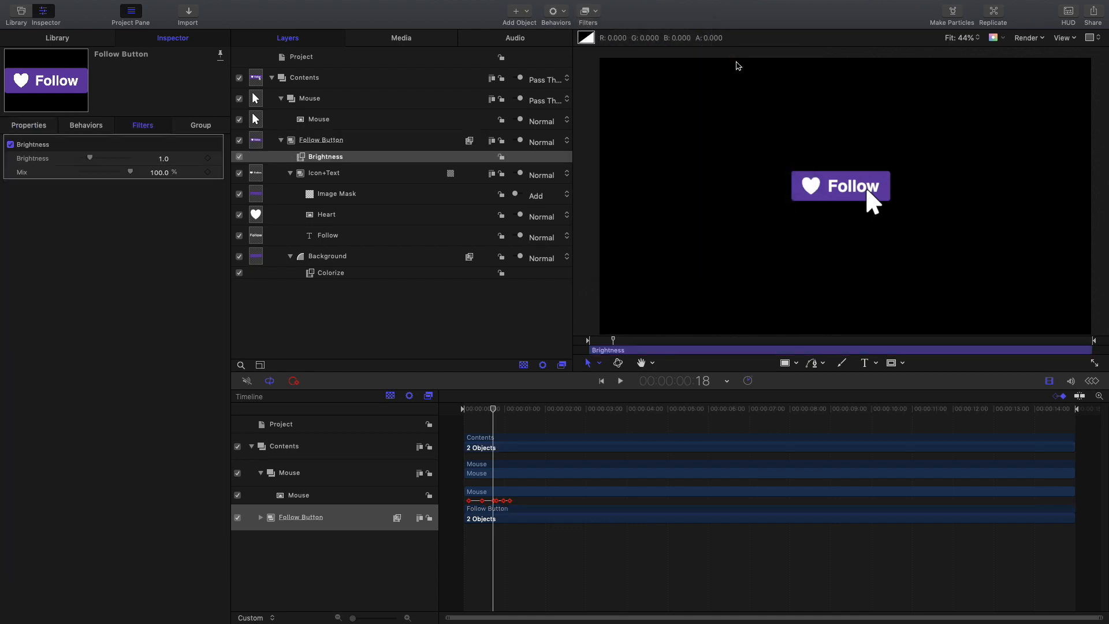
Keyframe the filter's brightness at 1.0 on frame 19, 1.5 on frames 20 and 24, and back to 1.0 after frame 24.
key(Right)
key(Right)
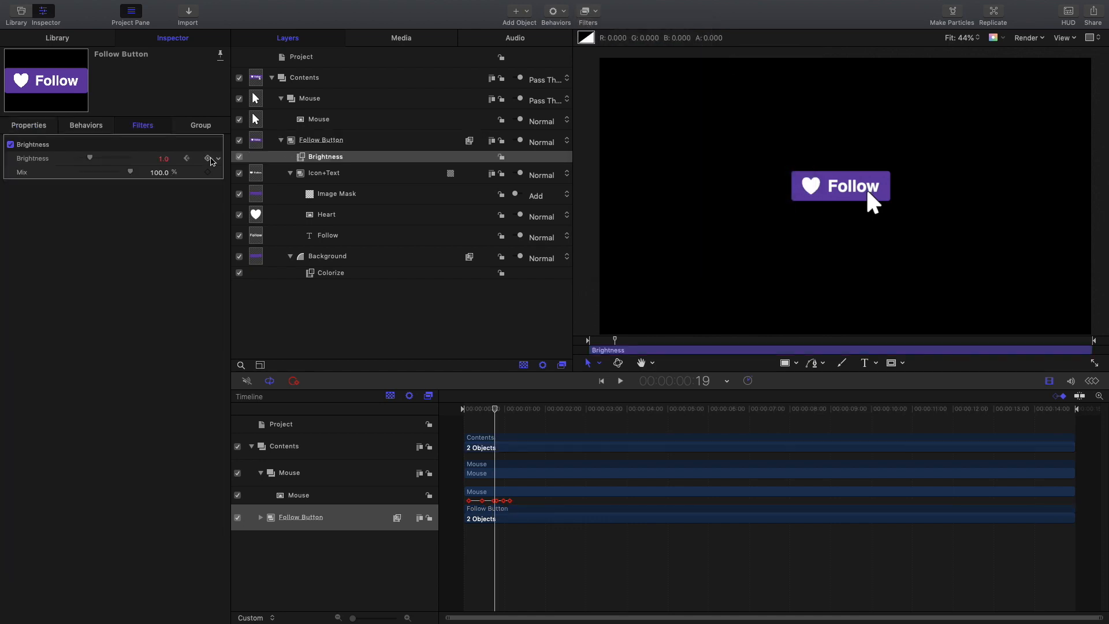
click(165, 159)
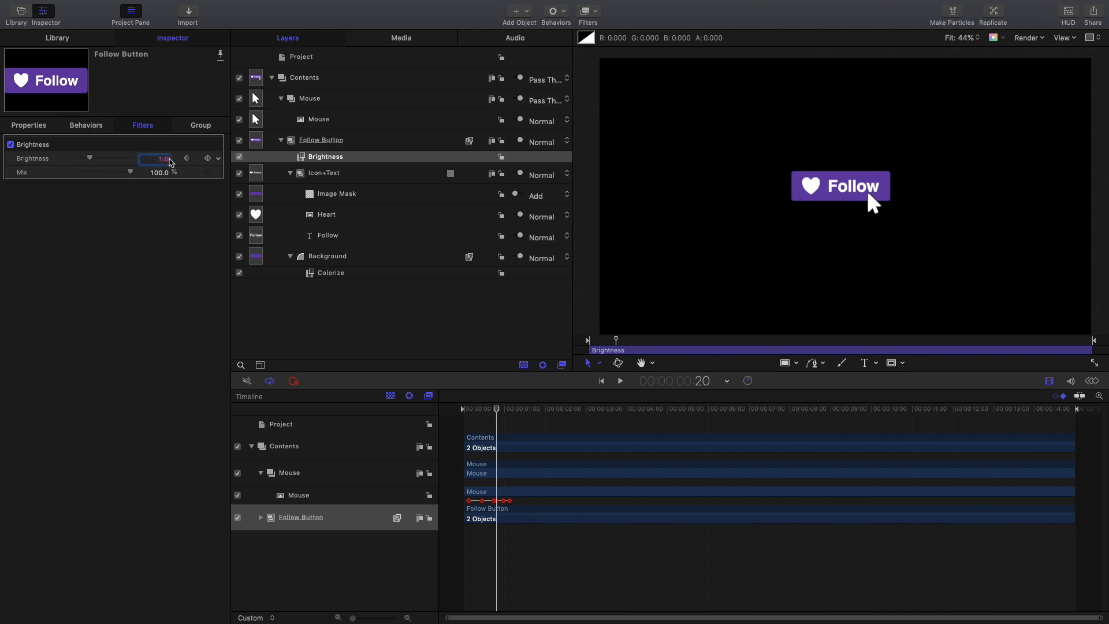
drag(497, 408, 503, 408)
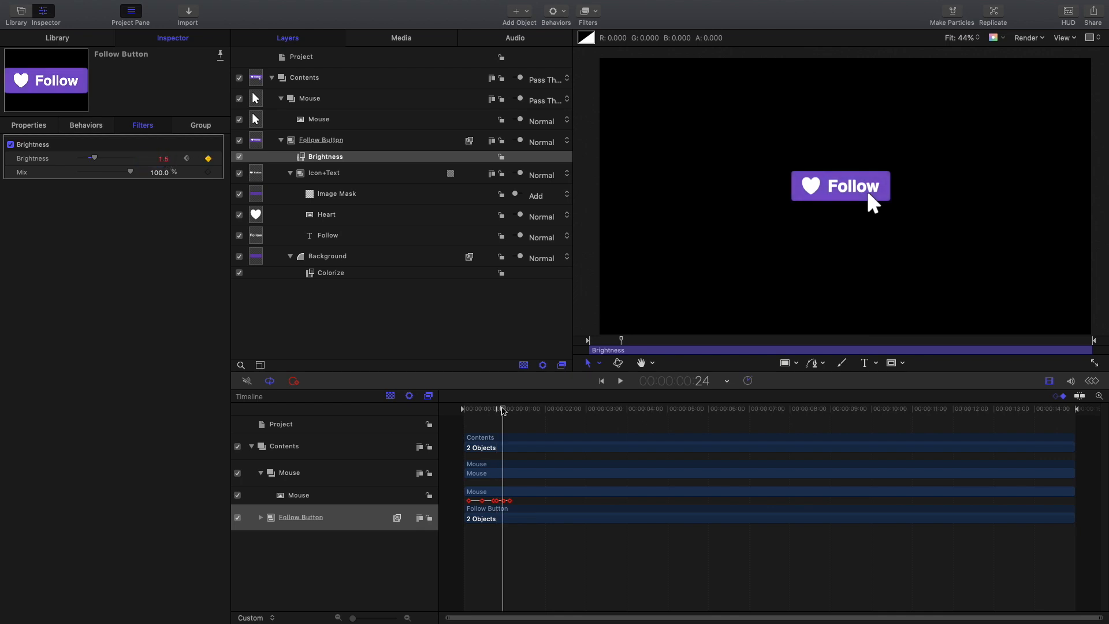
Play the animation from the start several times to check the brightness flash as the pointer clicks the button.
key(Home)
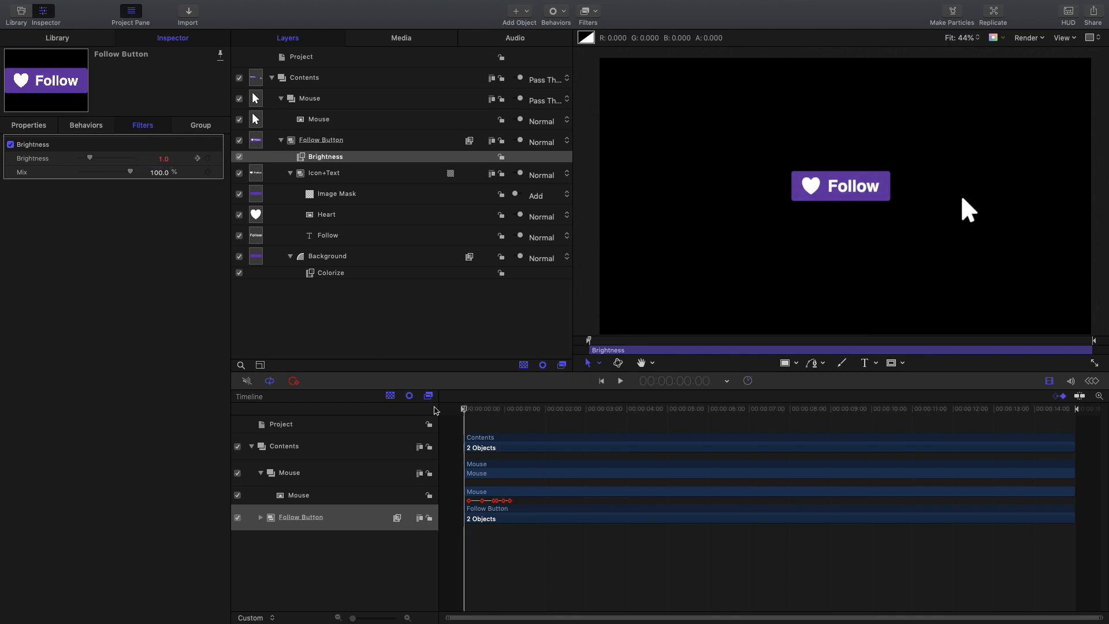
key(space)
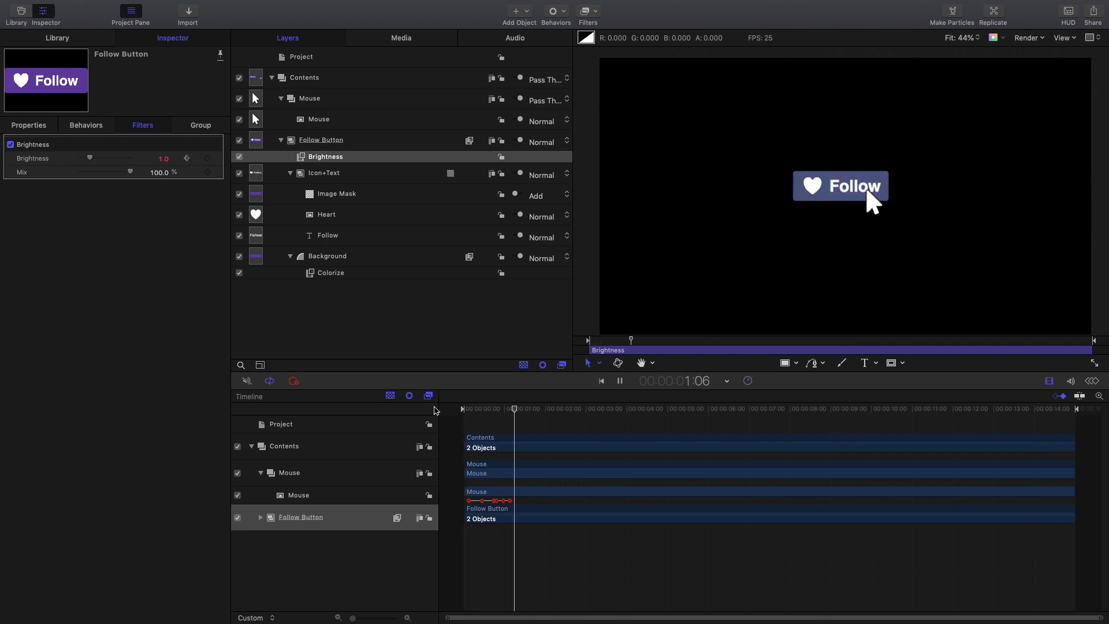
key(space)
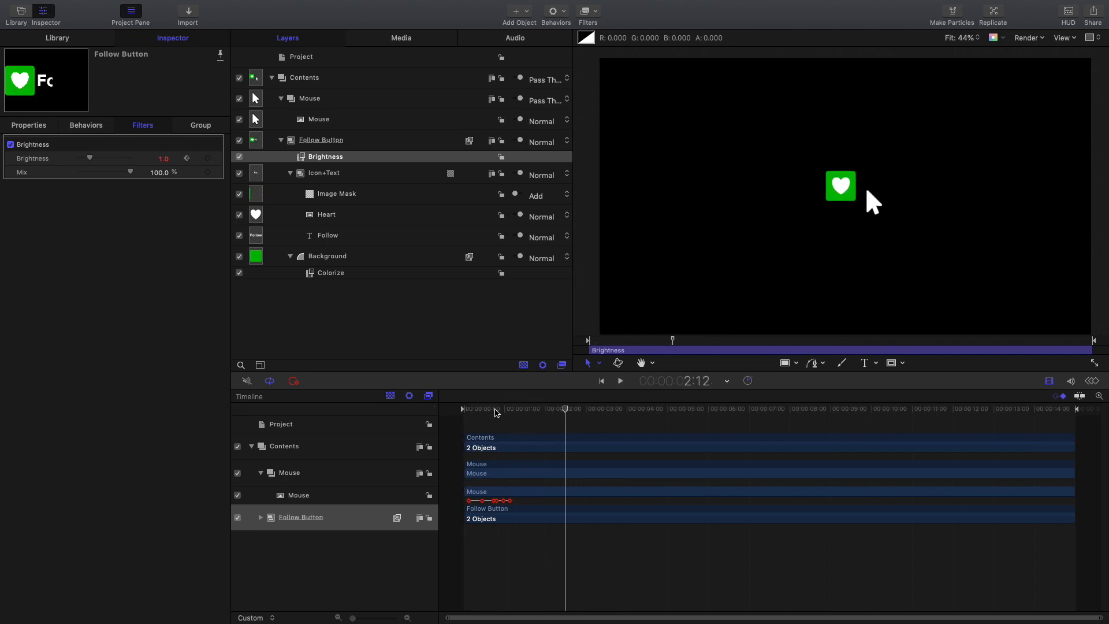
key(Home)
key(space)
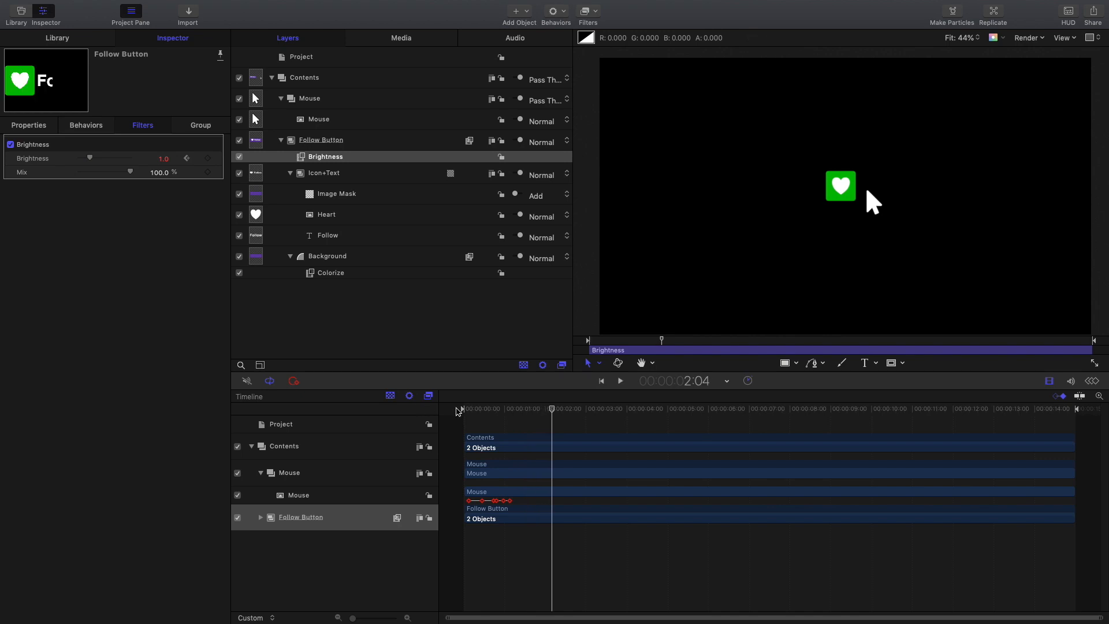
key(space)
key(Home)
key(space)
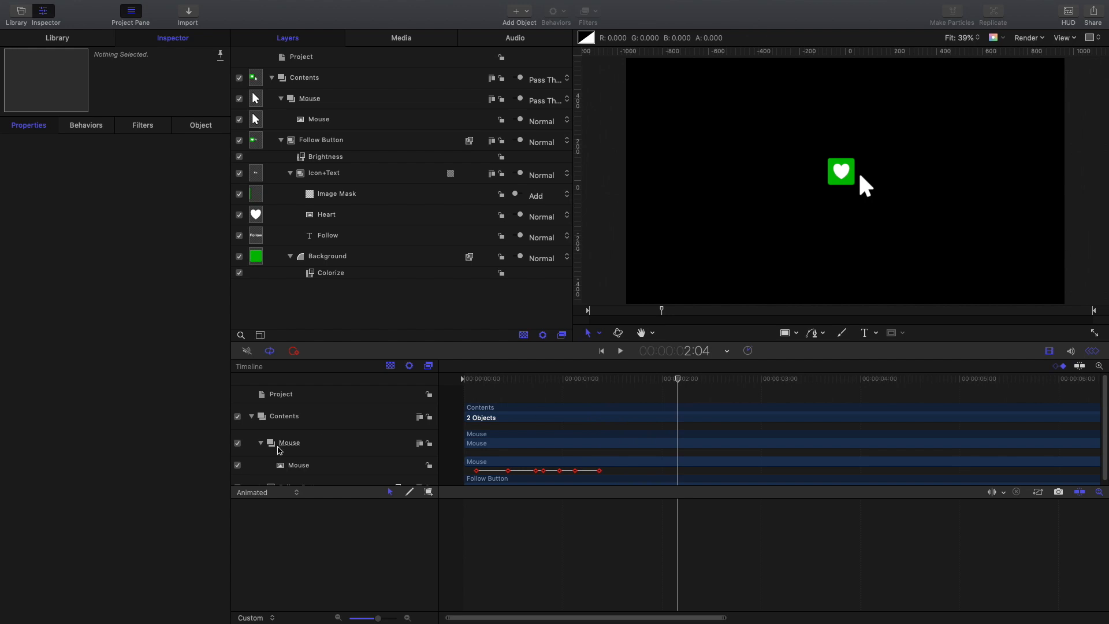
Keyframe the Mouse's Position X at 1068.44 px at 1:22 so the pointer moves away from the button.
click(316, 465)
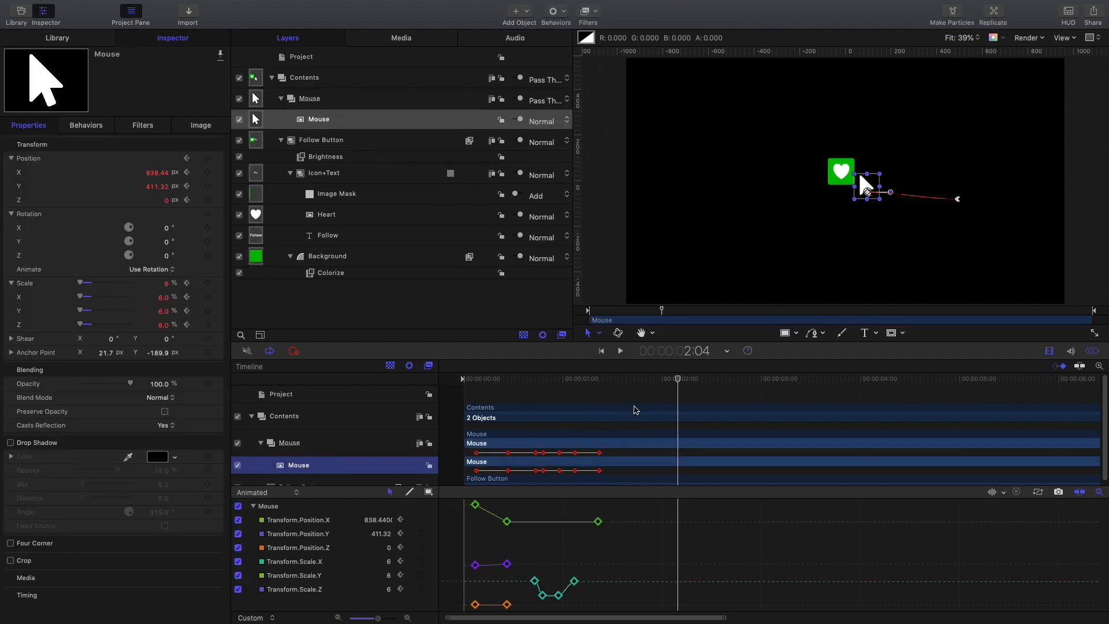
drag(640, 384, 650, 384)
click(208, 173)
drag(157, 176, 223, 176)
Set all of the Mouse's Position X keyframes to Continuous interpolation.
drag(669, 506, 477, 513)
right_click(477, 513)
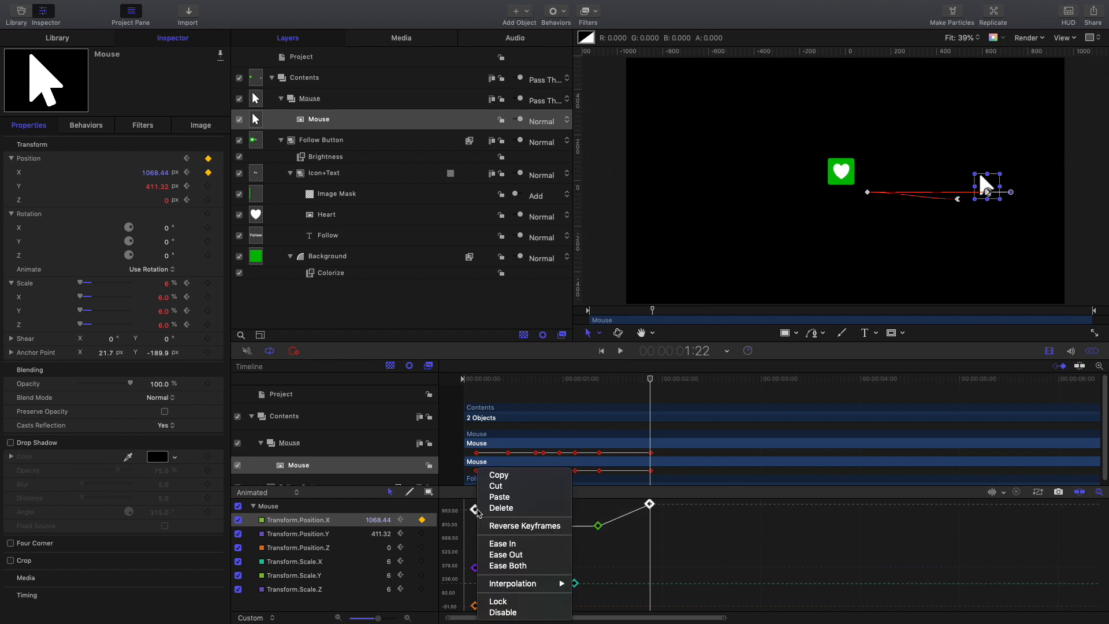
mouse_move(531, 585)
click(608, 588)
Move the Mouse's last Position X keyframe to about 2:06 and play back the pointer's exit.
drag(634, 376, 463, 382)
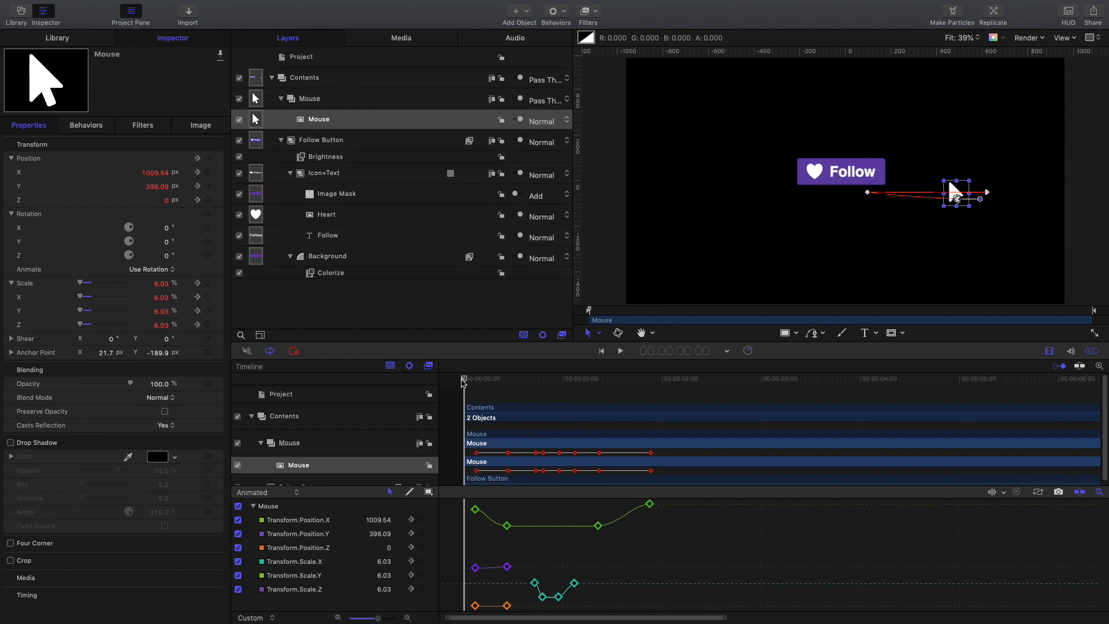
drag(462, 382, 591, 386)
key(space)
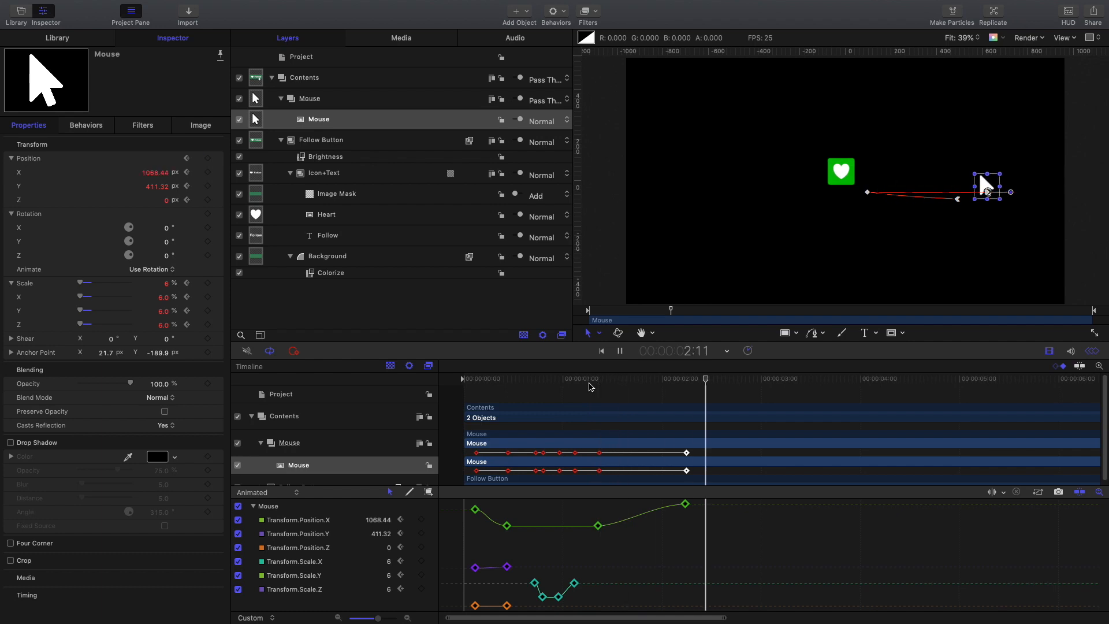
click(589, 383)
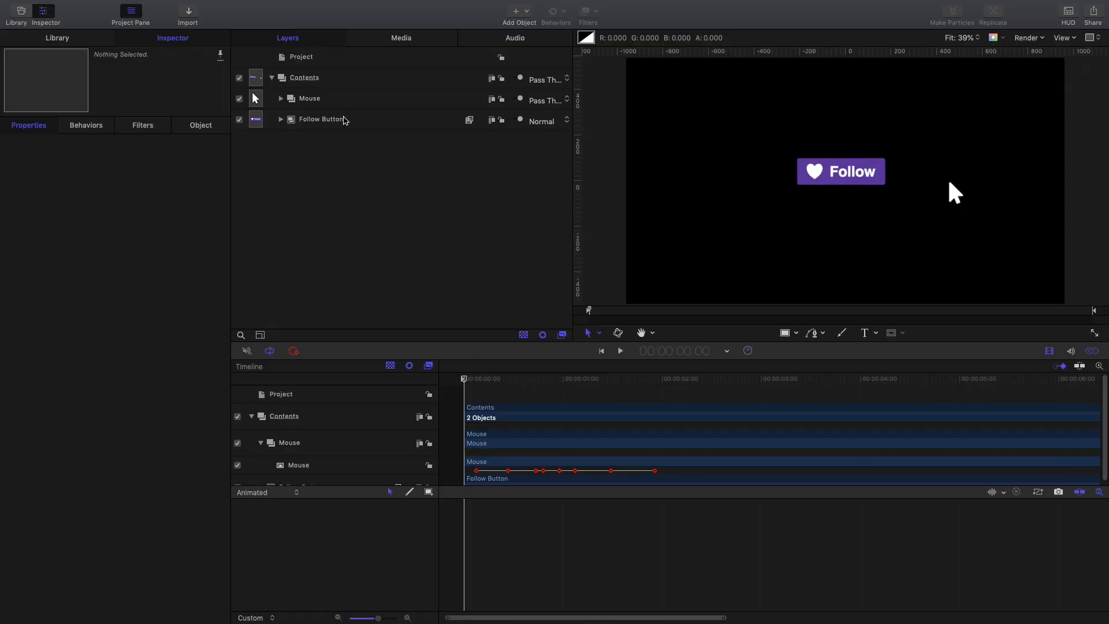
Keyframe the Follow Button group's Position Y at 230.85 px on frame 0 and 14.85 px on about frame 5.
click(346, 120)
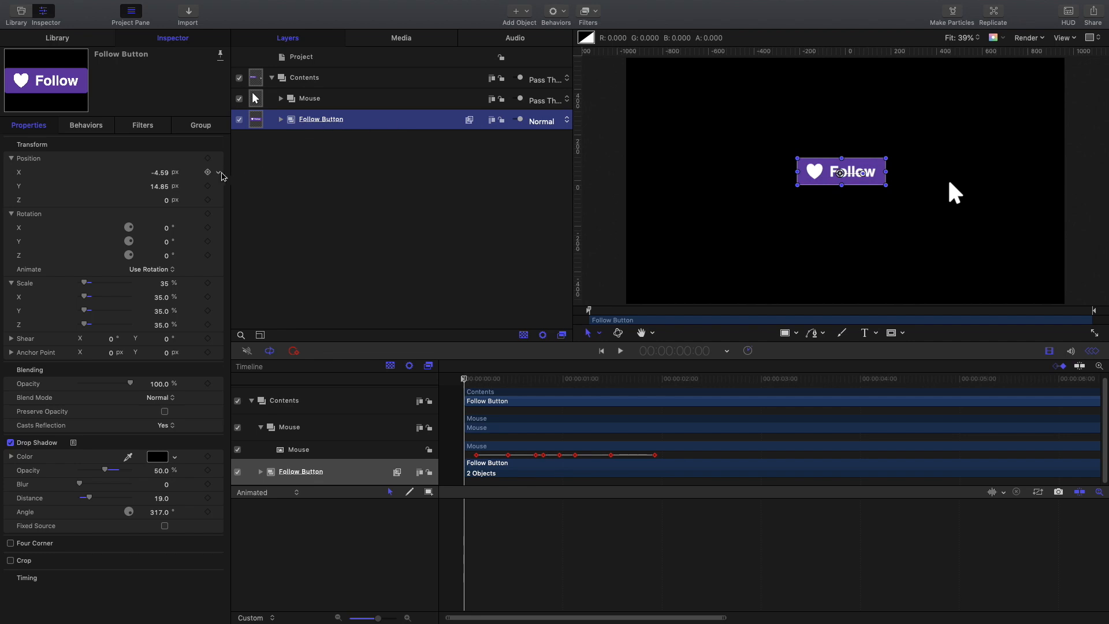
click(208, 186)
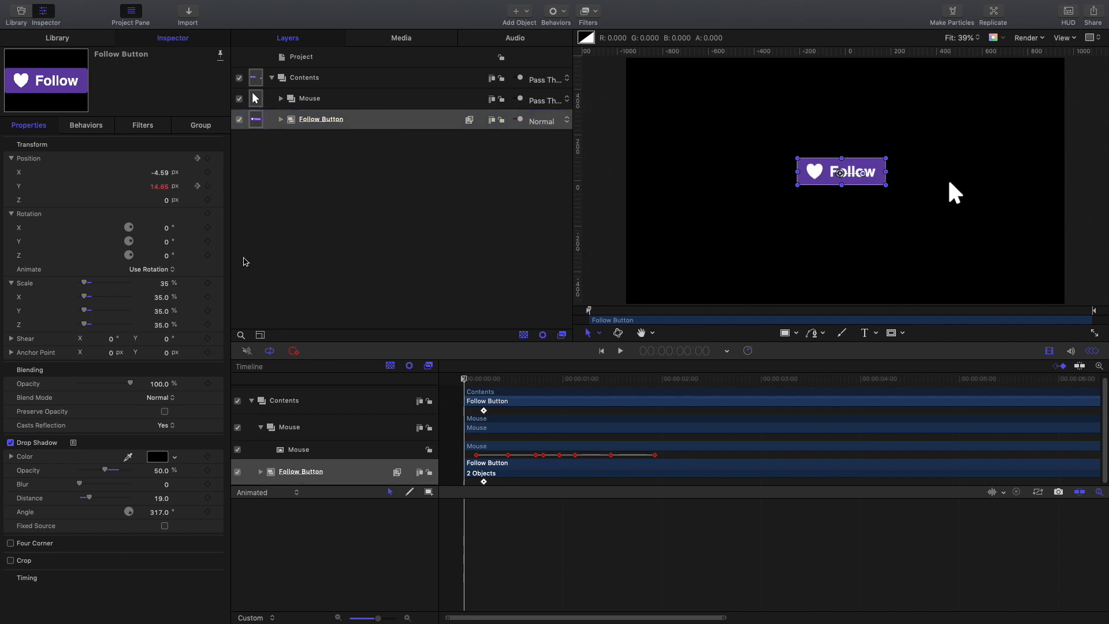
drag(159, 185, 335, 527)
Shape the Follow Button's Position Y curve into a smooth S, extend its end keyframe to about frame 10, and play it back.
click(482, 606)
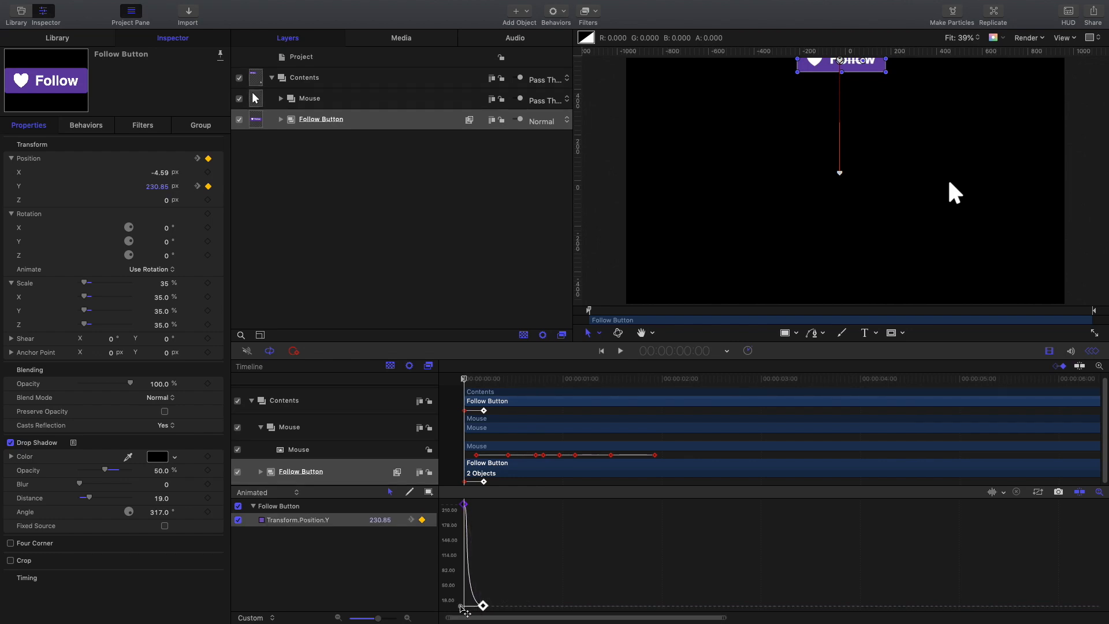
key(space)
key(space)
drag(510, 577, 479, 618)
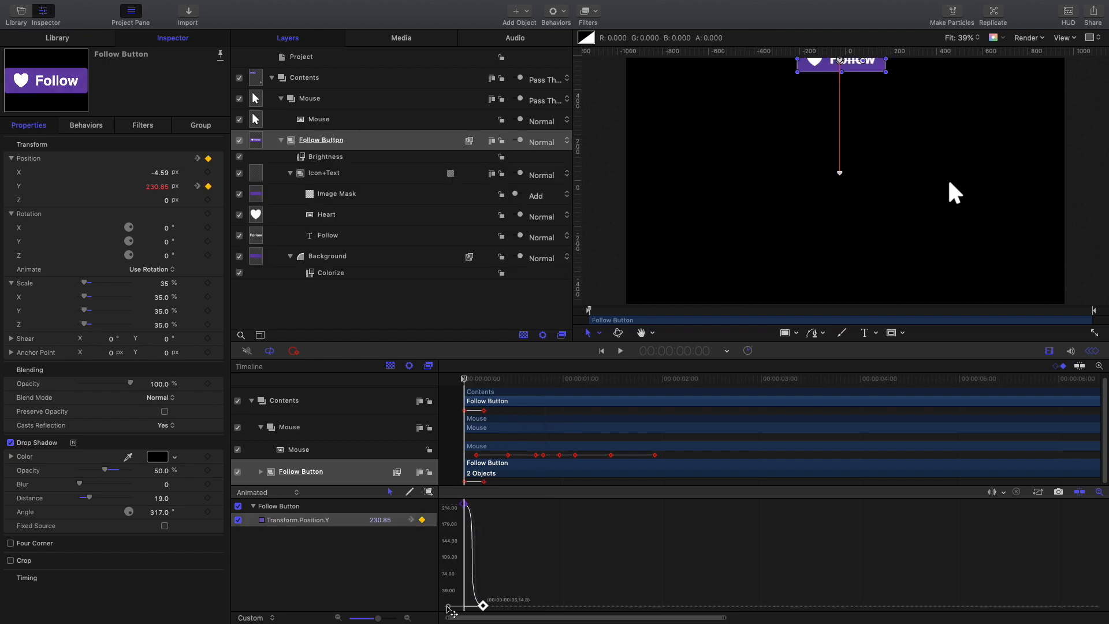
click(572, 552)
key(space)
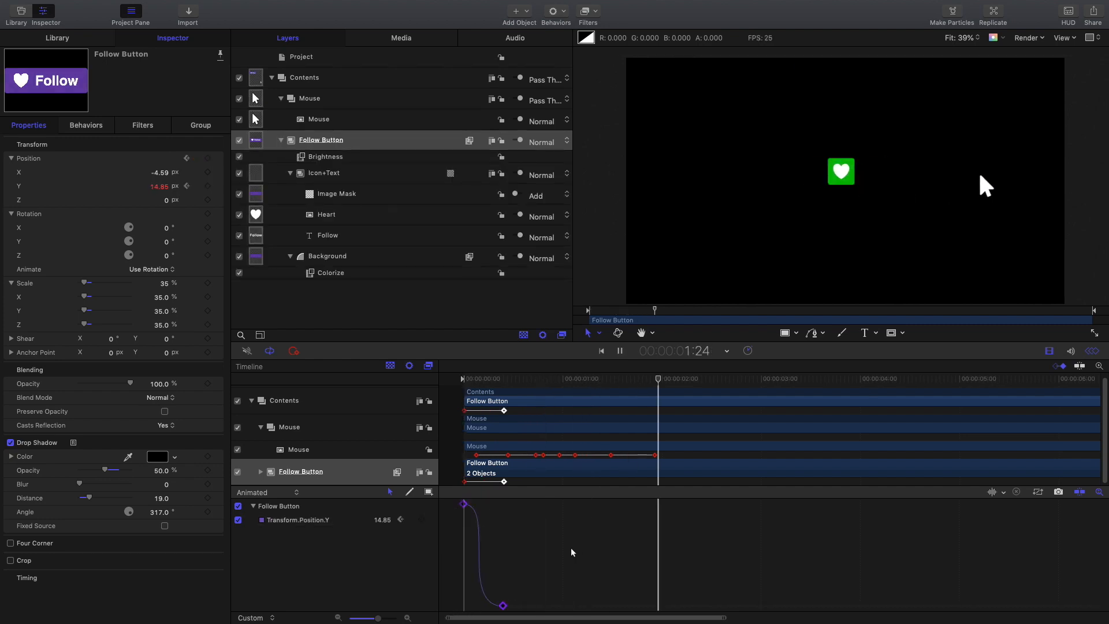
key(space)
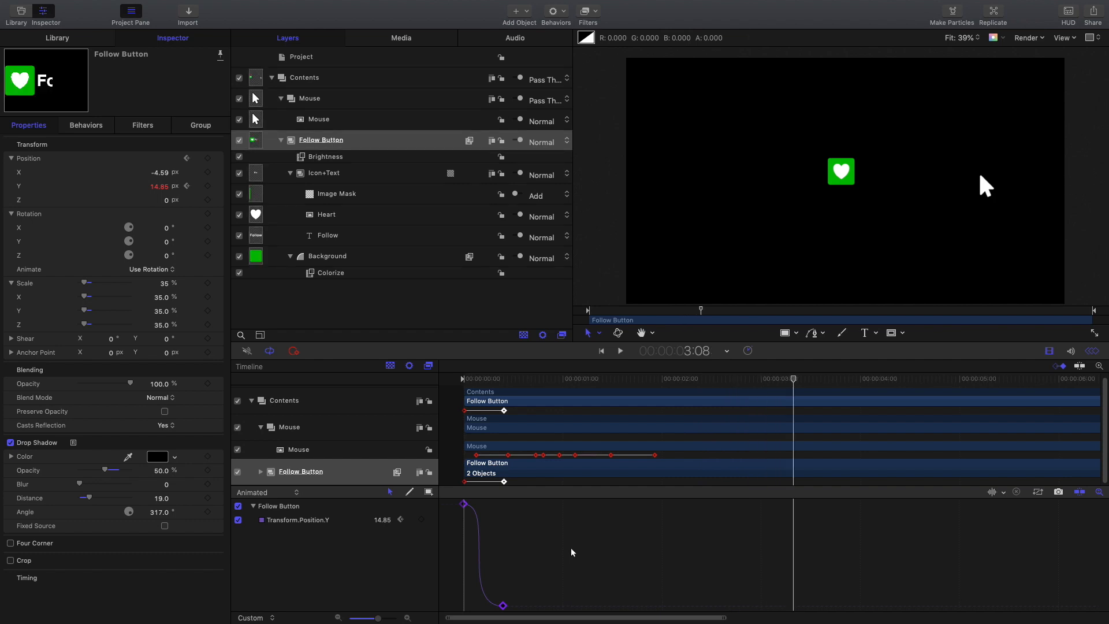
Paste a copy of the Follow Button's Position Y drop-in keyframes at 3:08 and reverse them so the button exits upward.
key(super+z)
key(super+v)
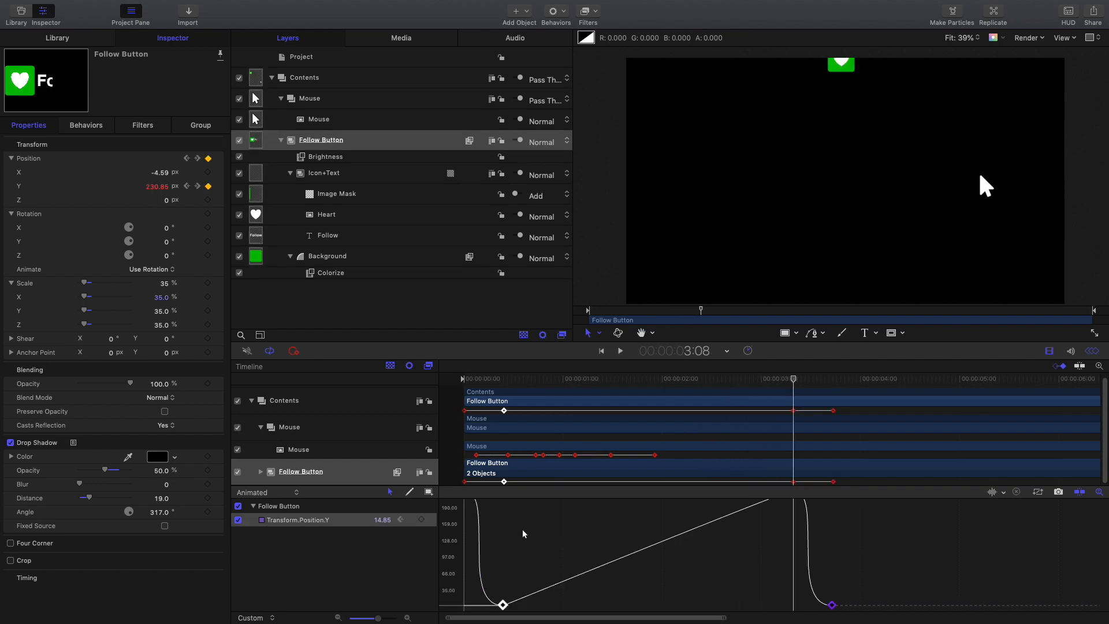
click(875, 569)
drag(774, 500, 893, 611)
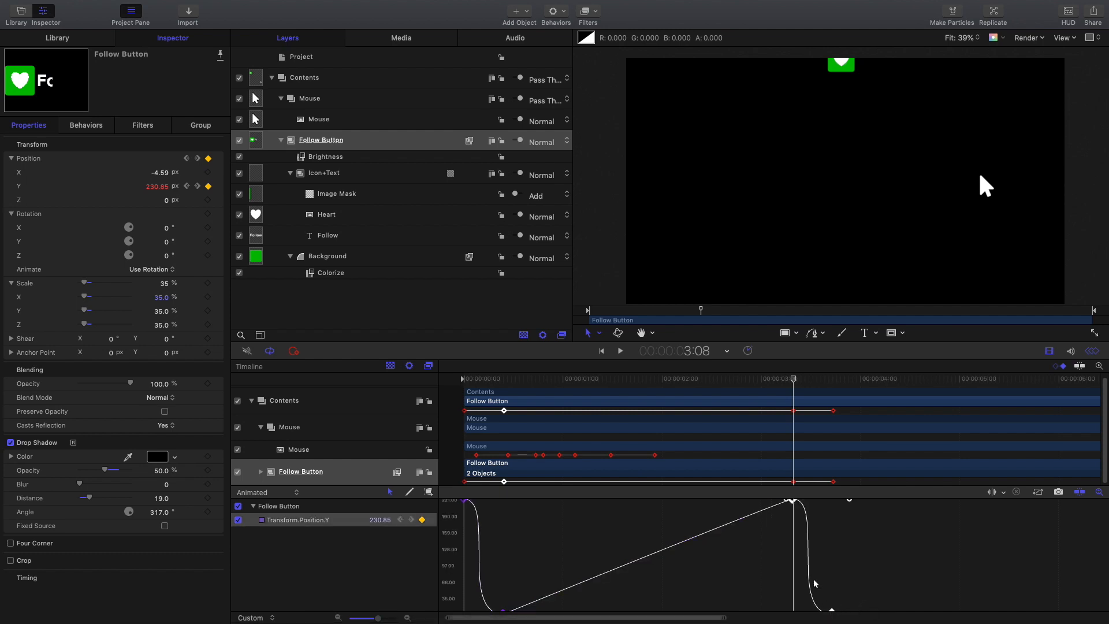
right_click(796, 502)
click(861, 532)
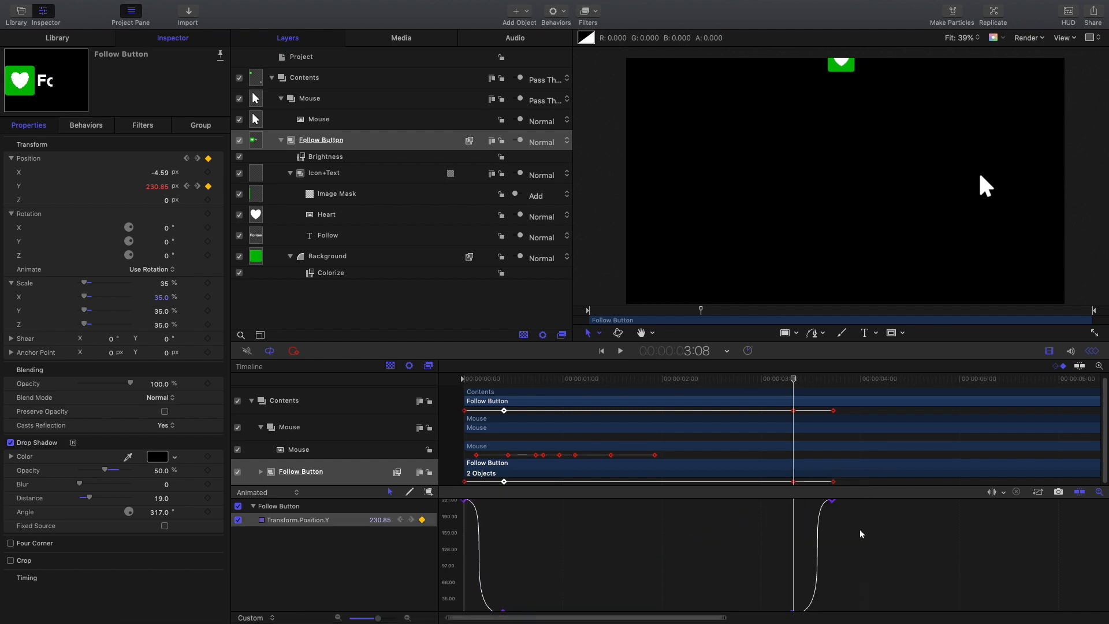
click(742, 539)
key(space)
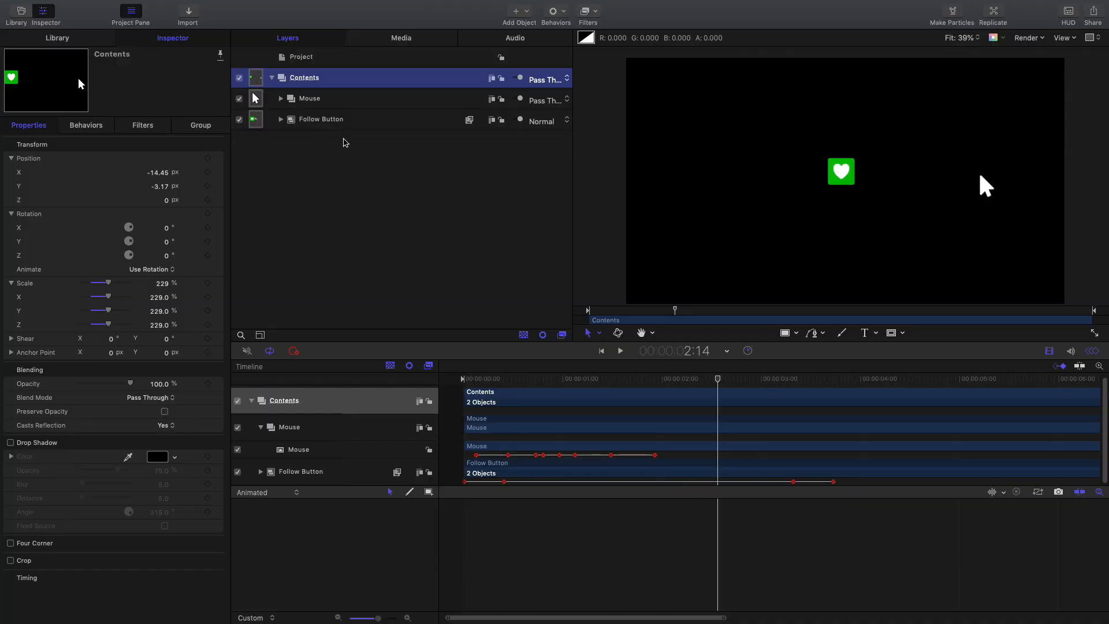
Scale the Contents group to 127% and place it by the safe-zone guides' upper-right corner, at about X 762, Y 418 px.
click(346, 144)
click(357, 85)
key(super+slash)
drag(109, 282, 95, 283)
drag(833, 181, 1030, 80)
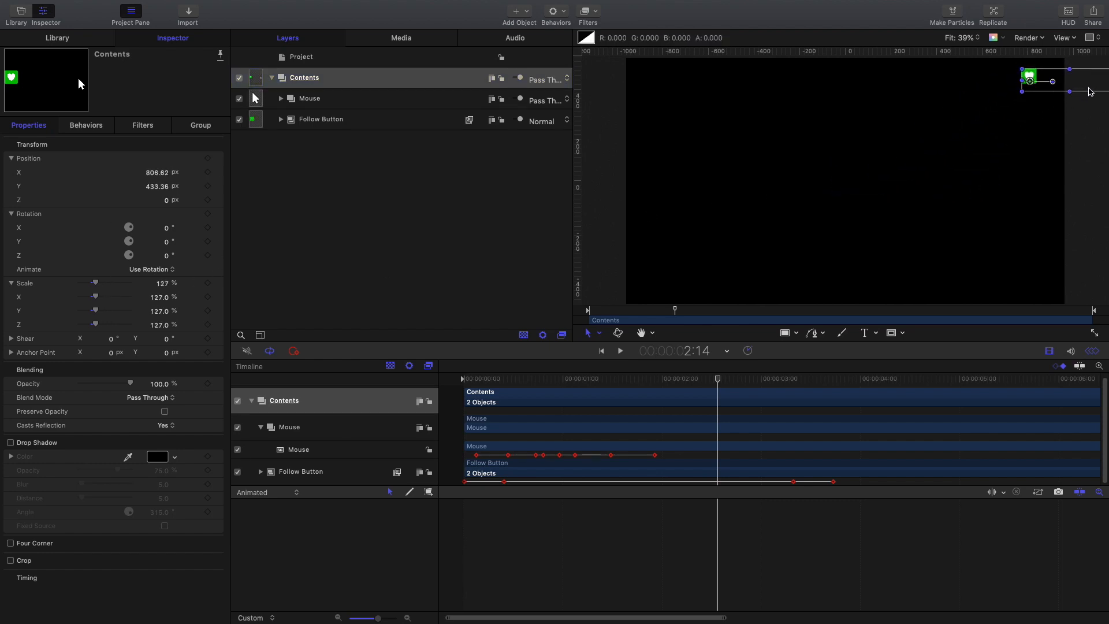
key(apostrophe)
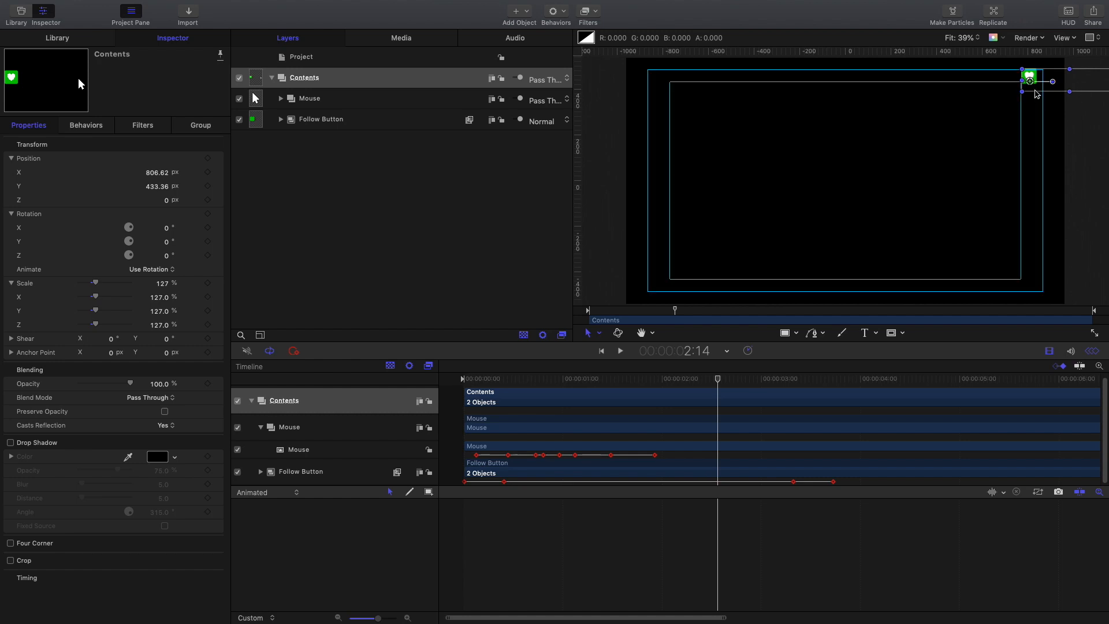
drag(1074, 86, 1064, 88)
Play back the repositioned animation from the first frame, with the Contents group deselected for a clear view.
drag(718, 379, 459, 375)
key(space)
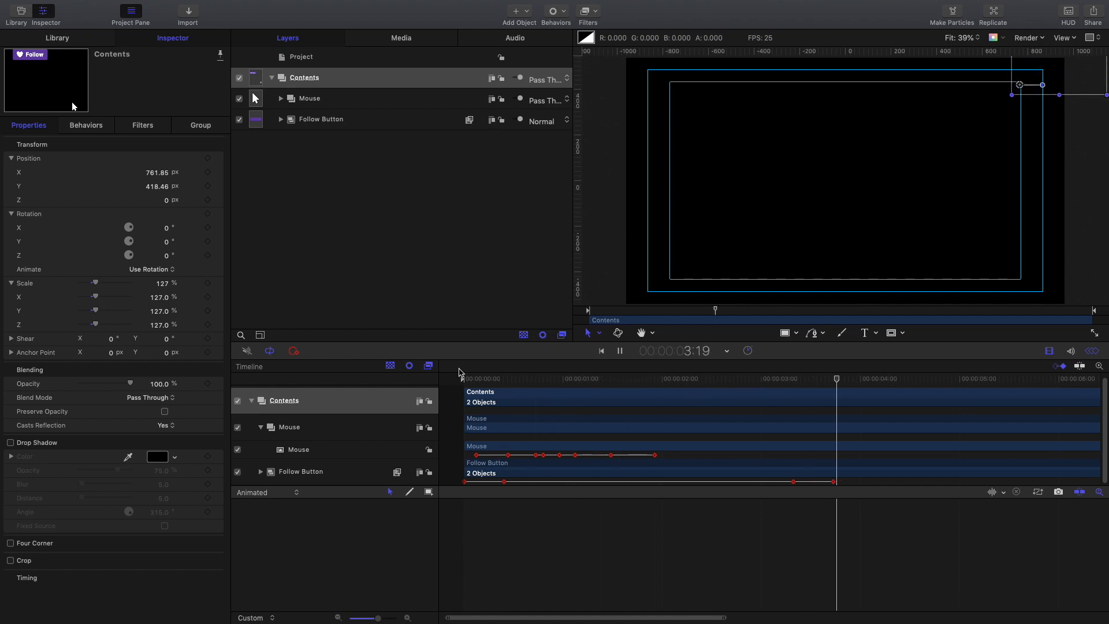
key(space)
key(Home)
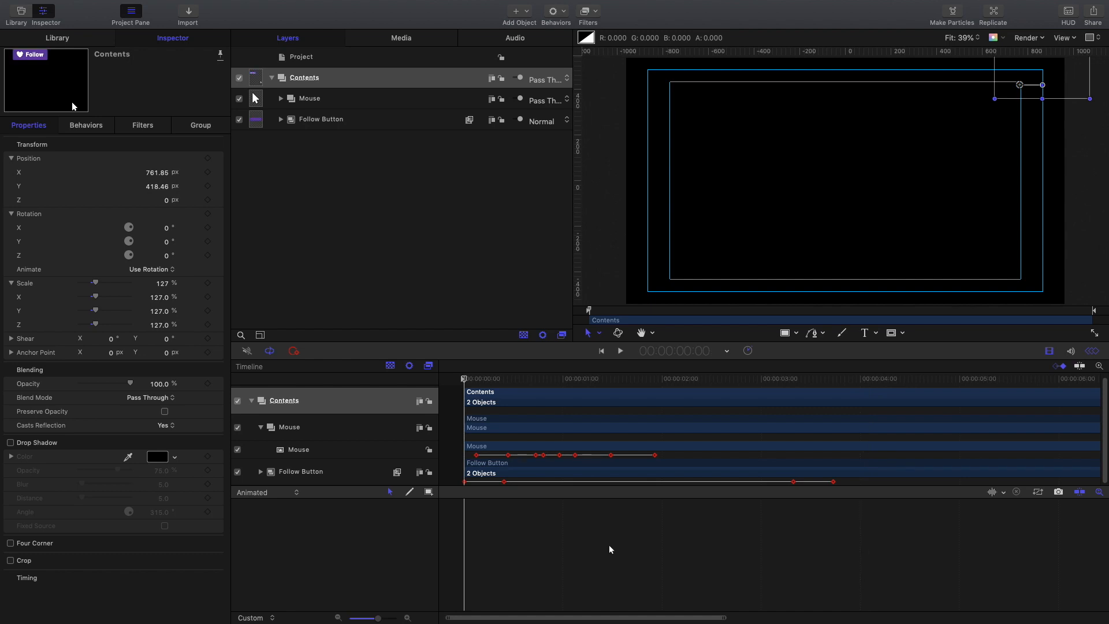
click(406, 196)
key(space)
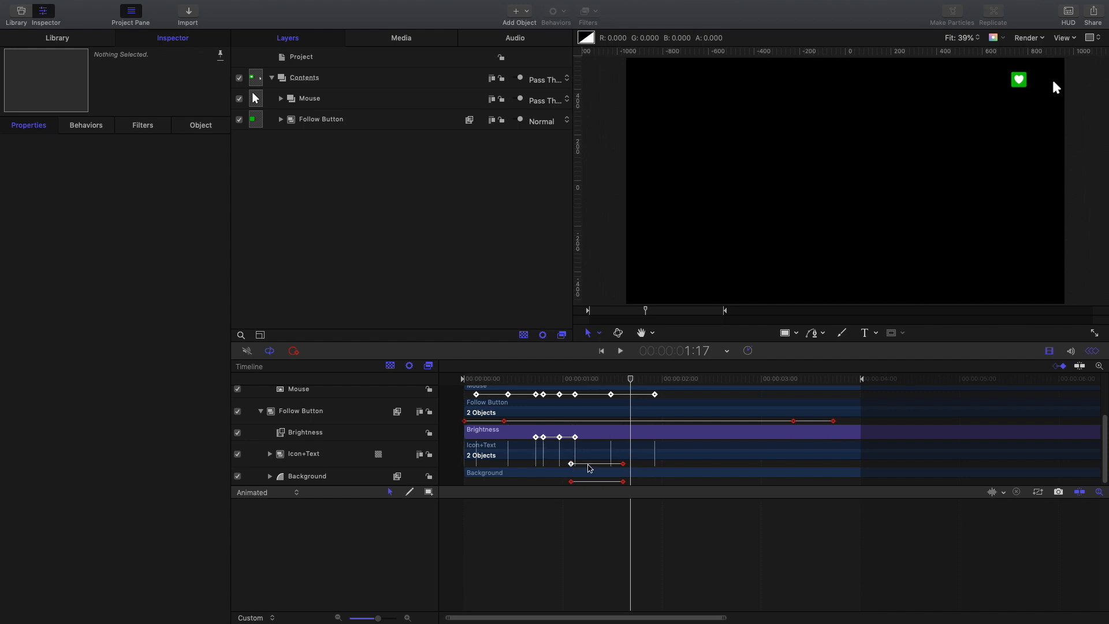
Shift the Mouse, Brightness, Icon+Text and Background keyframes together so the Icon+Text and Background animations end near 2:00, and play back.
click(622, 482)
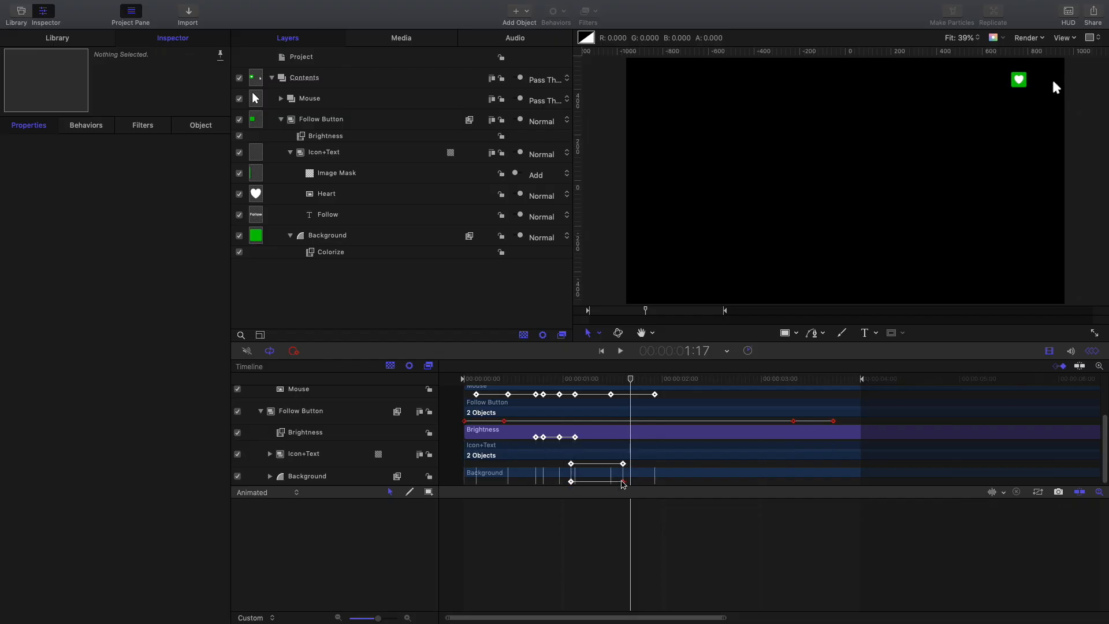
drag(625, 465, 660, 466)
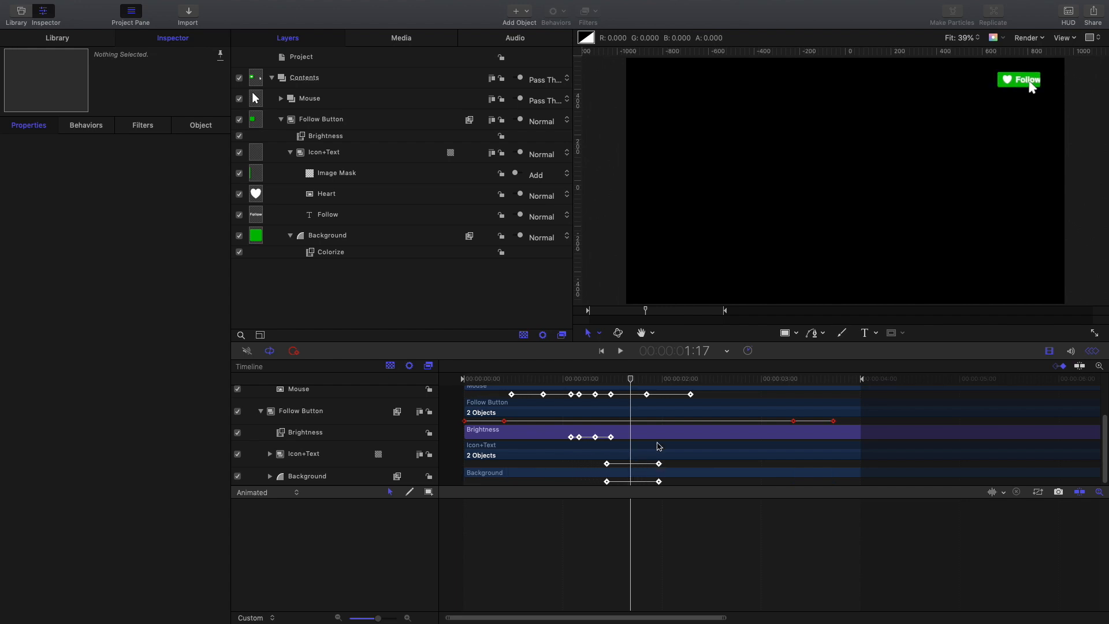
key(space)
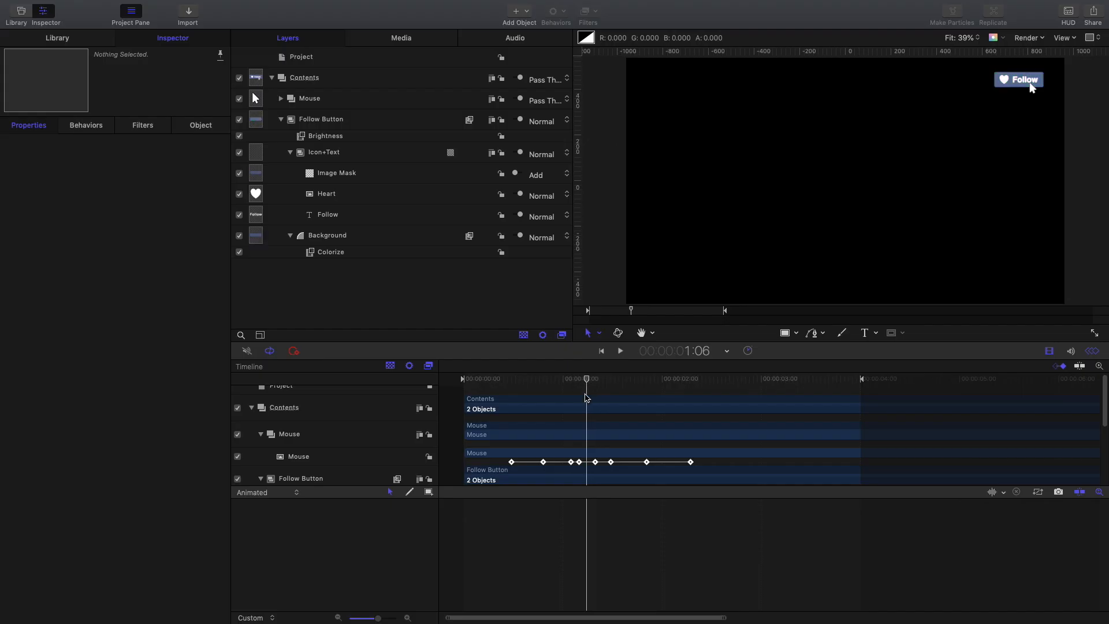
Shift the Colorize filter's keyframes later to line up with the Icon+Text and Background keyframes.
scroll(587, 406, down, 2)
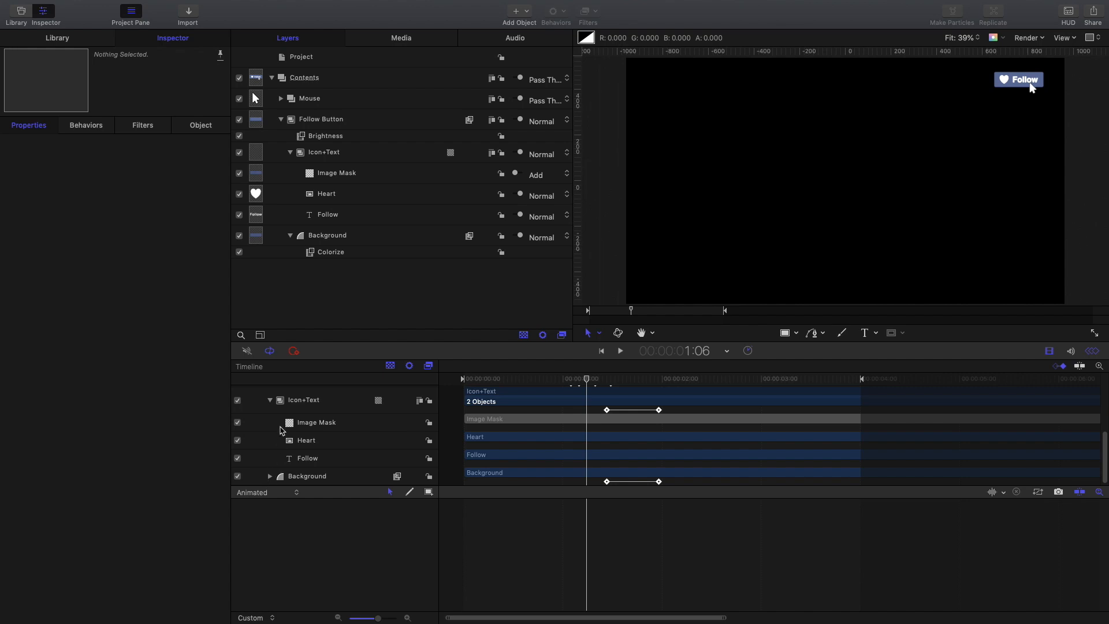
scroll(279, 471, down, 1)
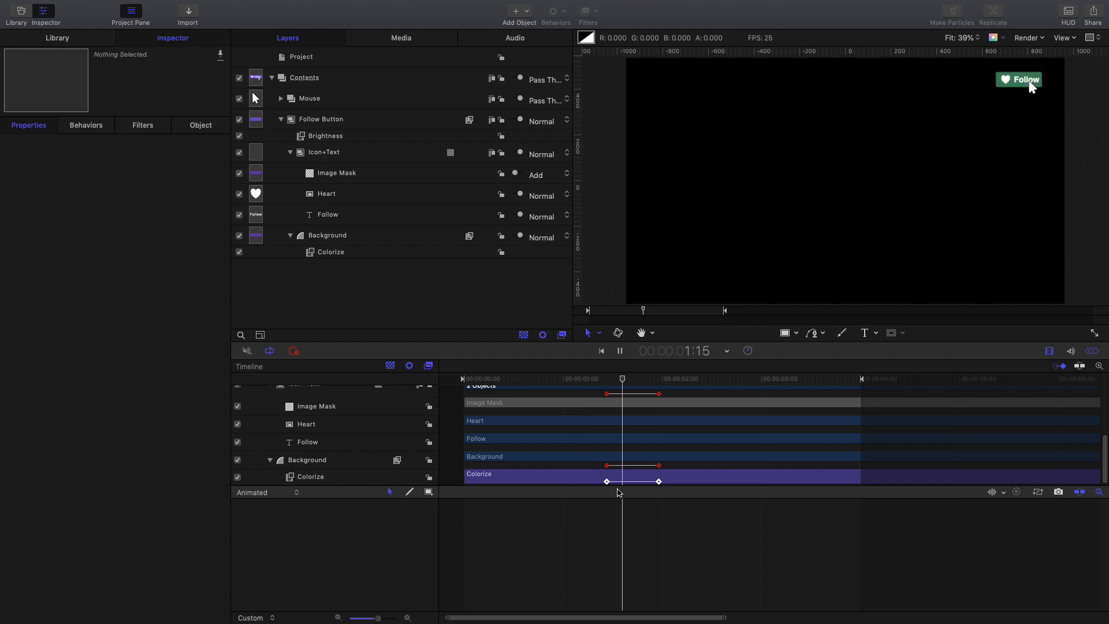
click(681, 456)
Play back the retimed animation from the start, followed by the Follow CTA - Base project.
drag(685, 381, 462, 383)
key(space)
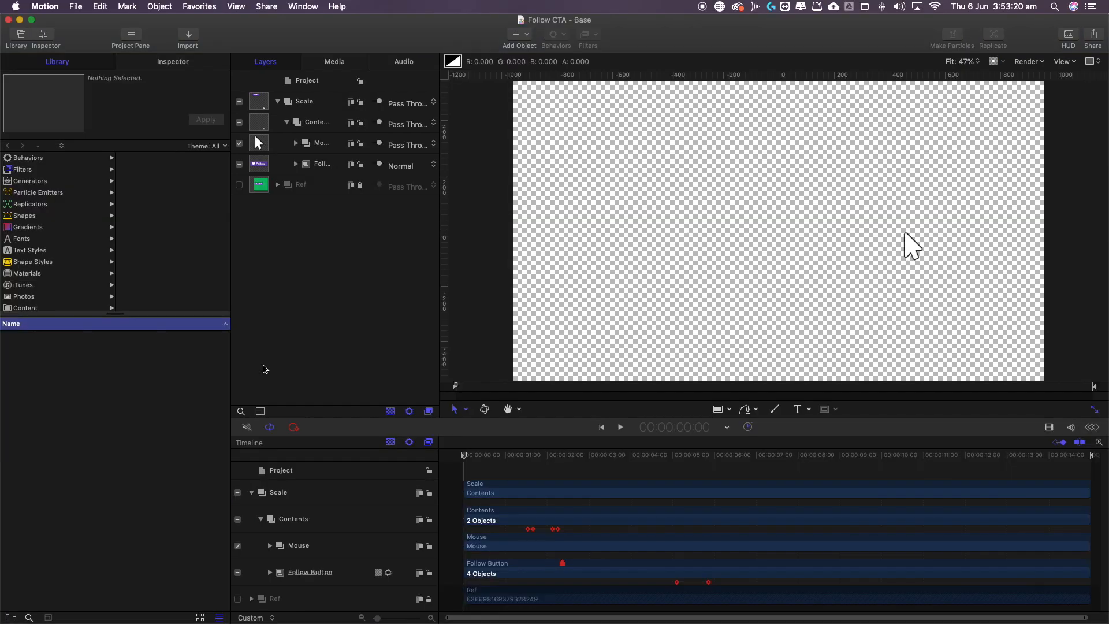
key(space)
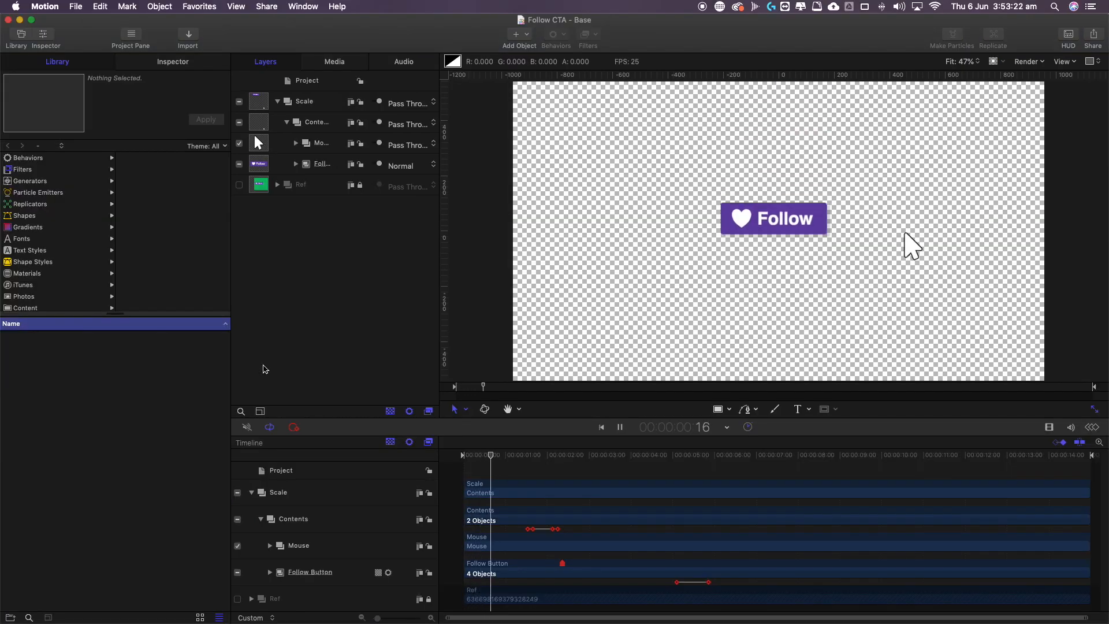